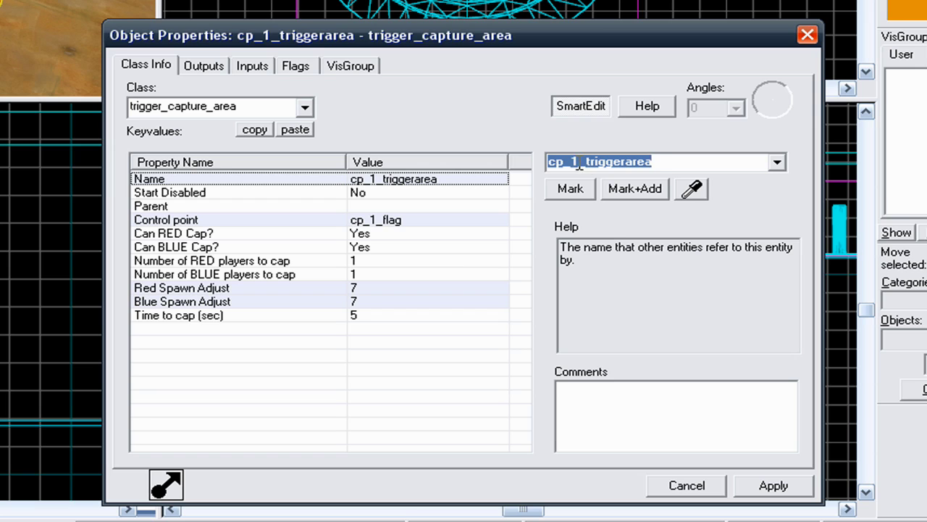
# Step: Rename the copied capture area to cp_3_triggerarea and link its control point to cp_3_flag
pyautogui.press('BackSpace')
pyautogui.write('3')
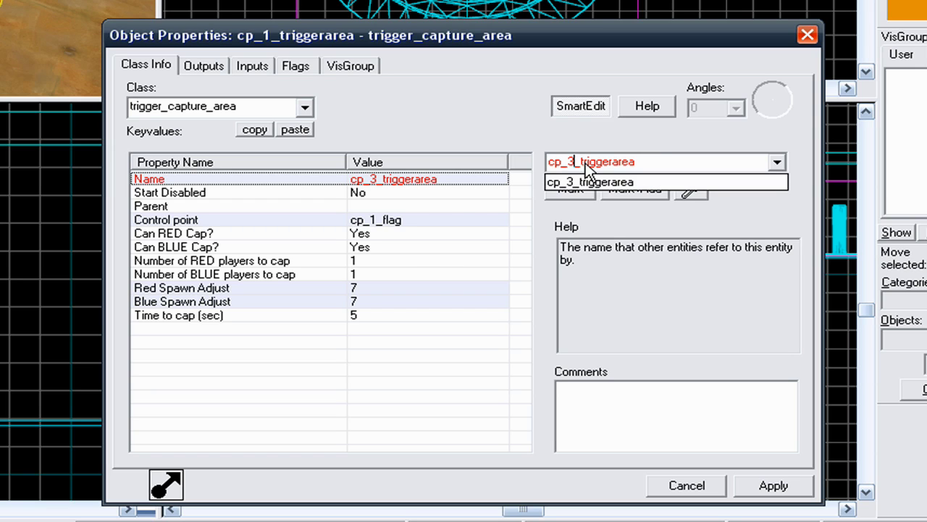
pyautogui.click(424, 220)
pyautogui.click(406, 222)
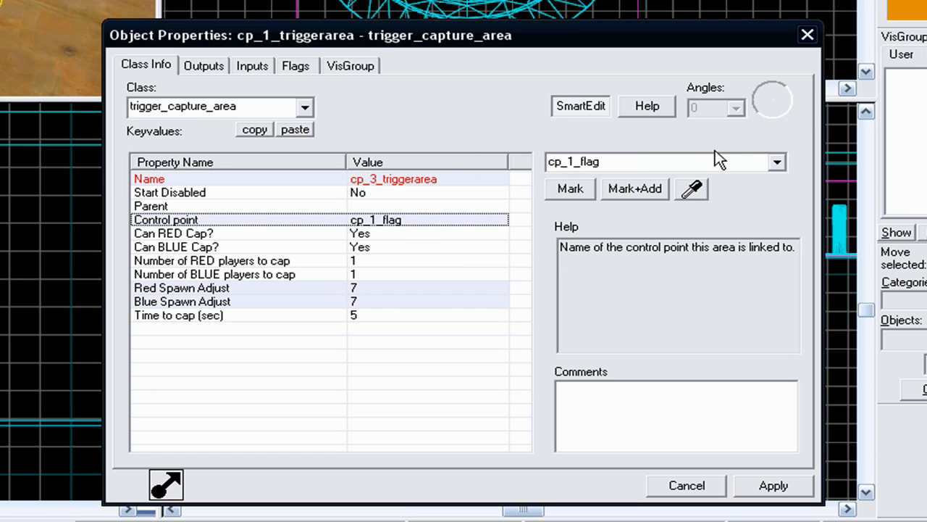
pyautogui.click(777, 162)
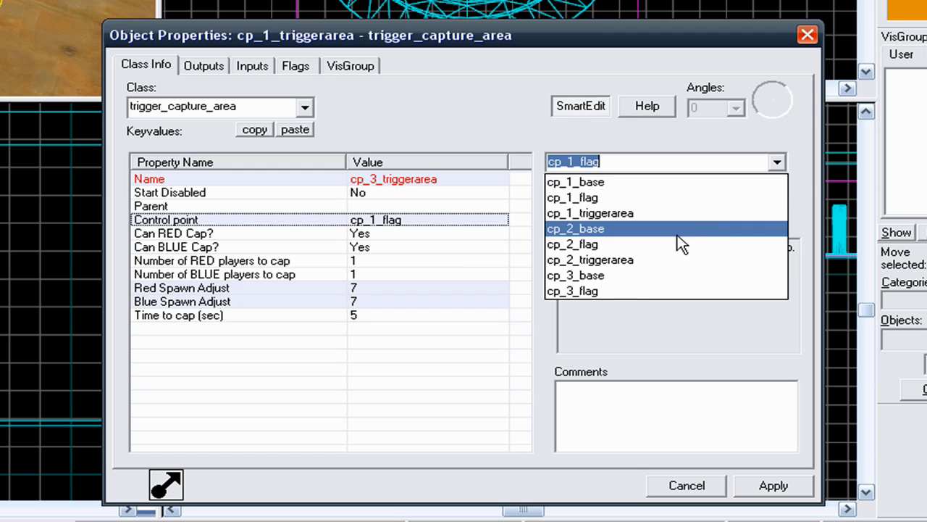
pyautogui.click(645, 294)
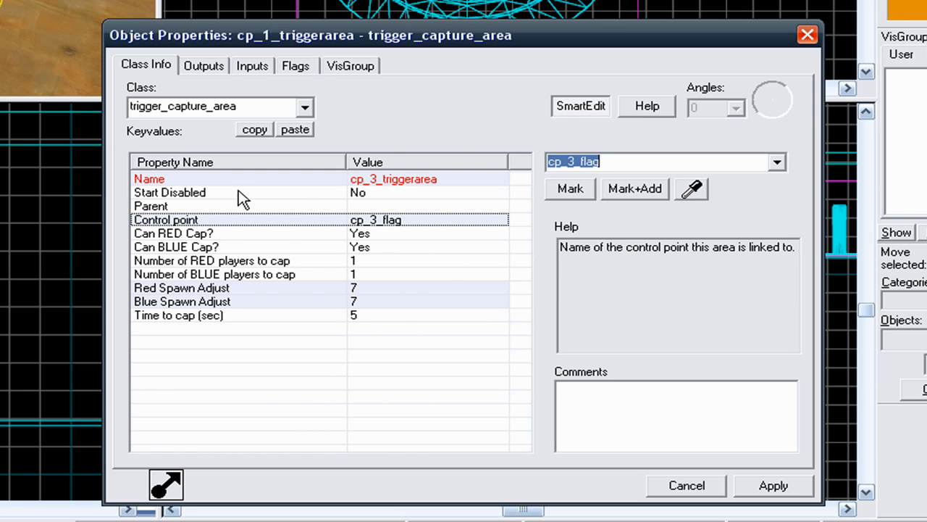
# Step: Retarget the capture area's OnCapTeam1 and OnCapTeam2 outputs to cp_3_base, apply the changes and close the properties
pyautogui.click(203, 67)
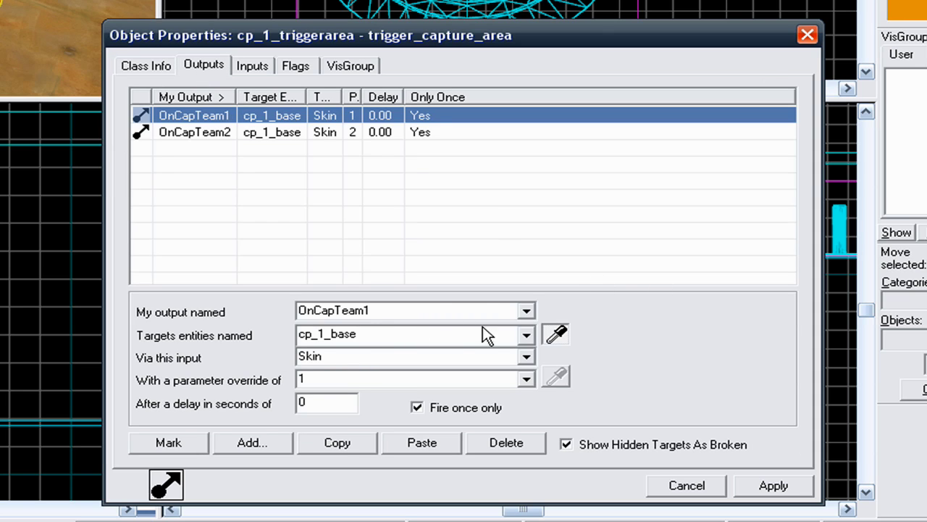
pyautogui.click(527, 335)
pyautogui.scroll(-3, 452, 400)
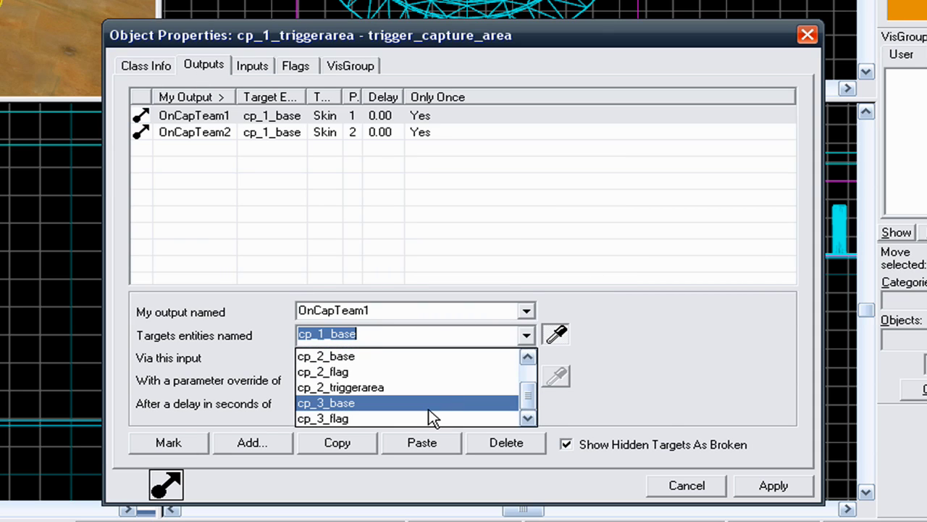
pyautogui.click(422, 403)
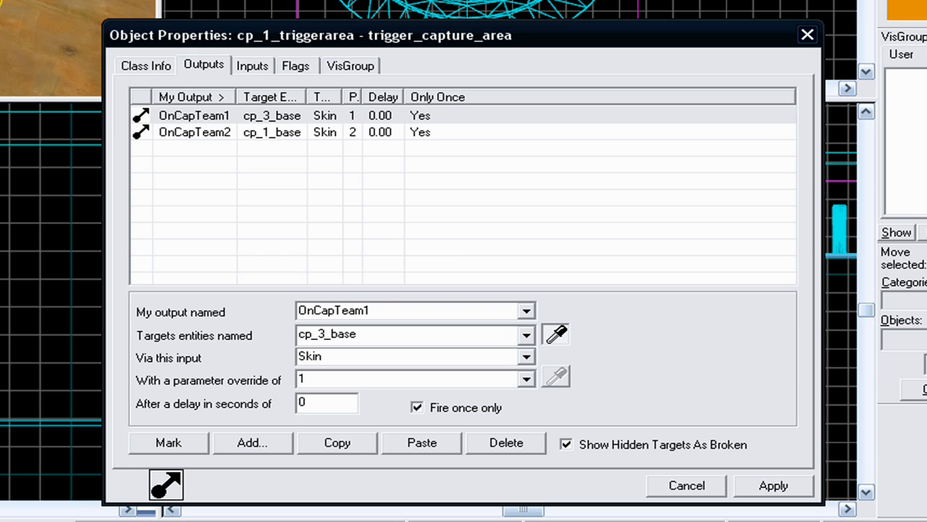
pyautogui.click(211, 133)
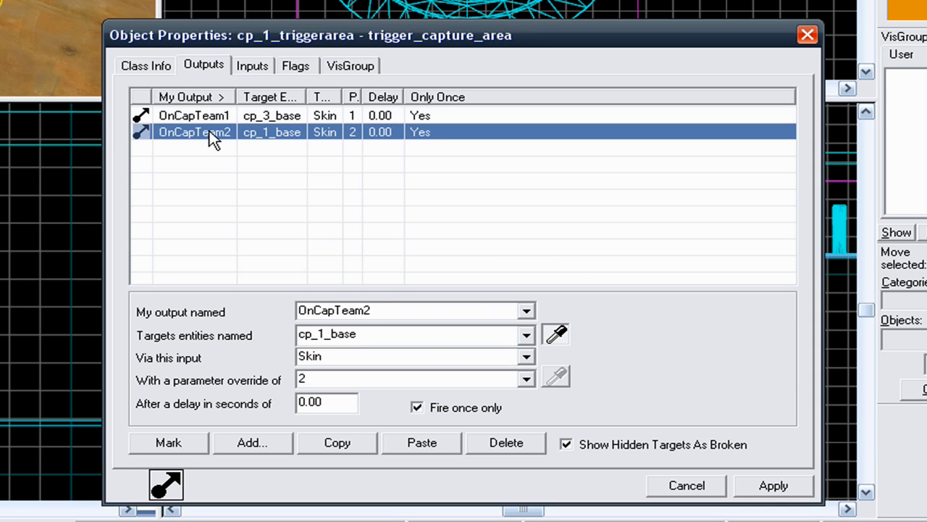
pyautogui.click(526, 334)
pyautogui.scroll(-1, 422, 400)
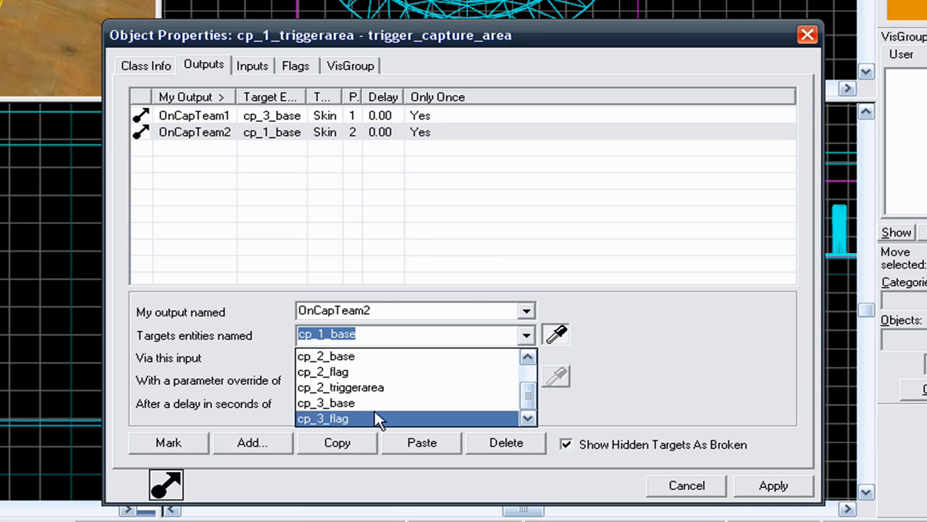
pyautogui.click(423, 401)
pyautogui.click(770, 487)
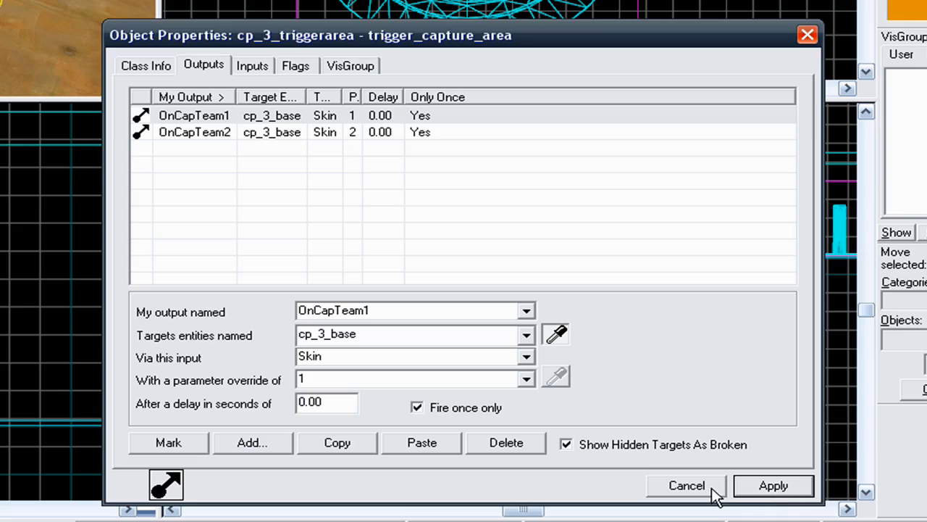
pyautogui.click(714, 491)
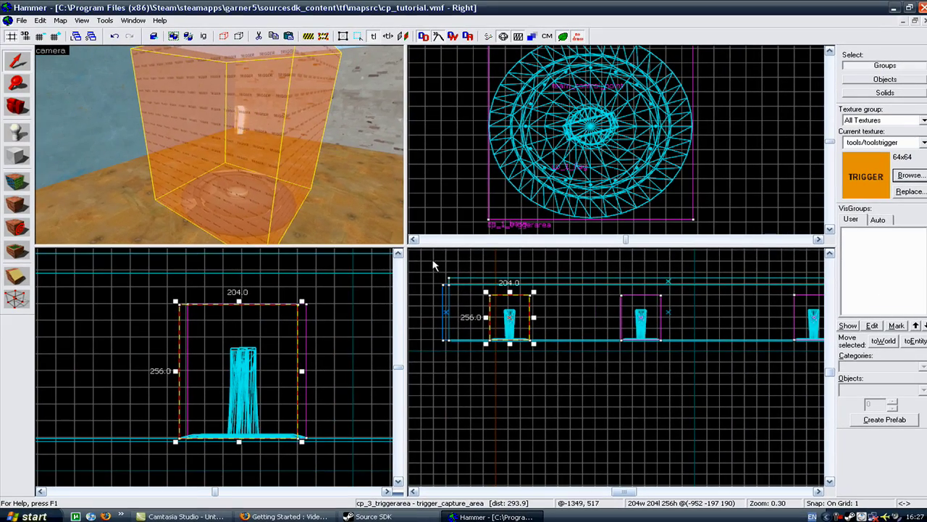
# Step: Examine the layout of the three control points and their trigger areas in the 3D camera view
pyautogui.press('z')
pyautogui.press('w')
pyautogui.press('w')
pyautogui.press('w')
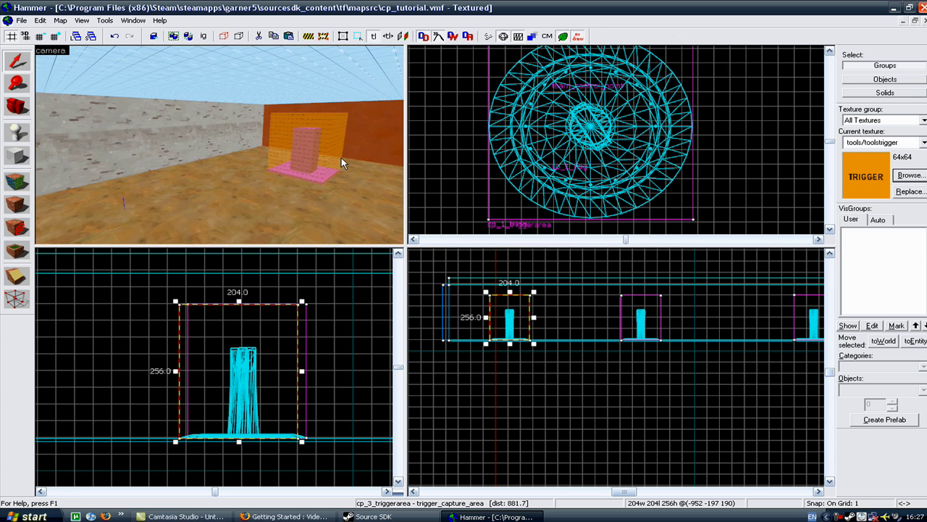
pyautogui.moveTo(372, 151); pyautogui.dragTo(334, 189)
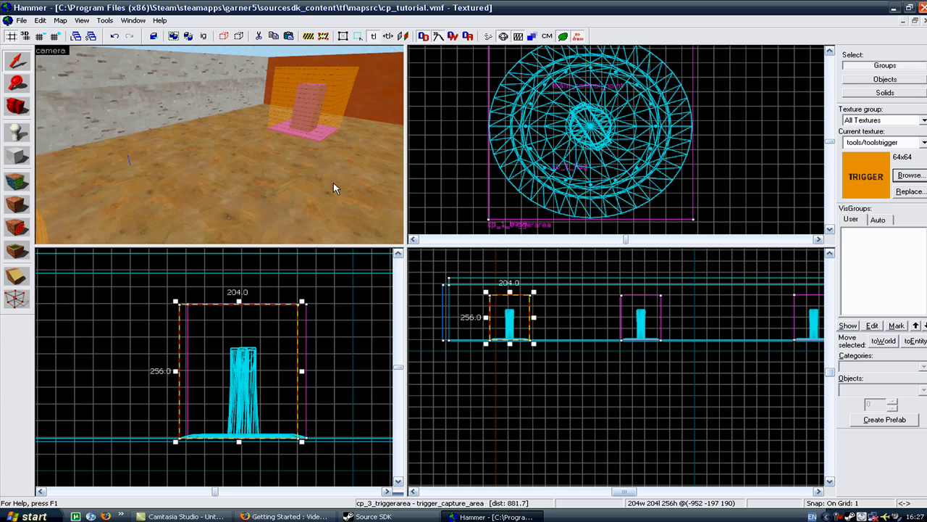
pyautogui.press('Left')
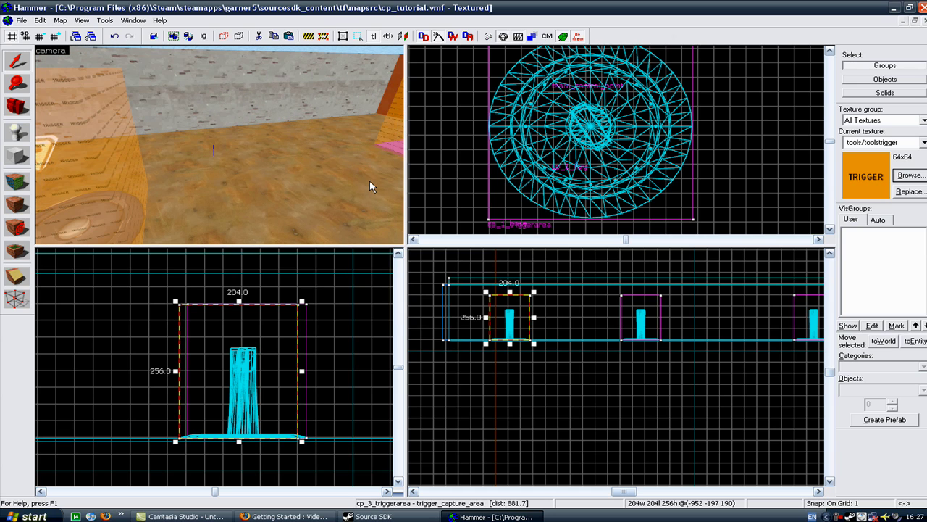
pyautogui.press('Left')
pyautogui.press('Right')
pyautogui.press('Left')
pyautogui.press('Right')
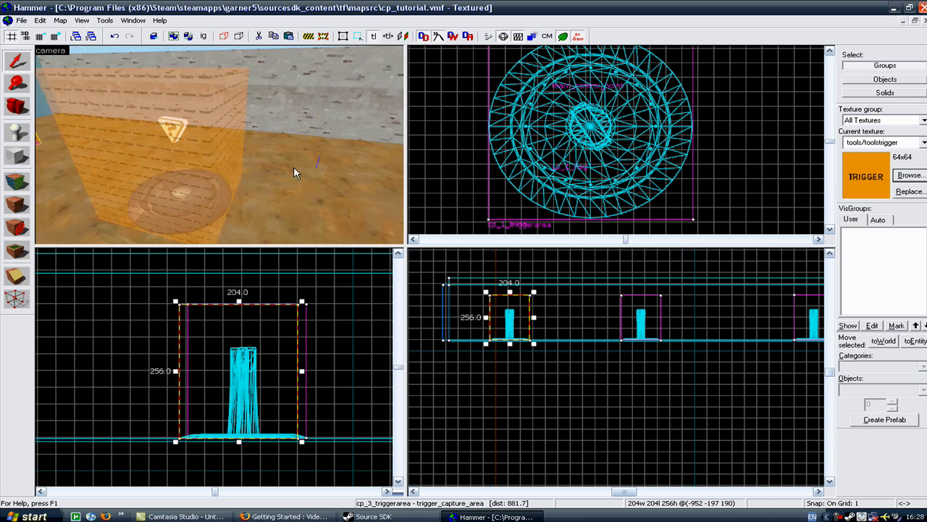
pyautogui.press('Up')
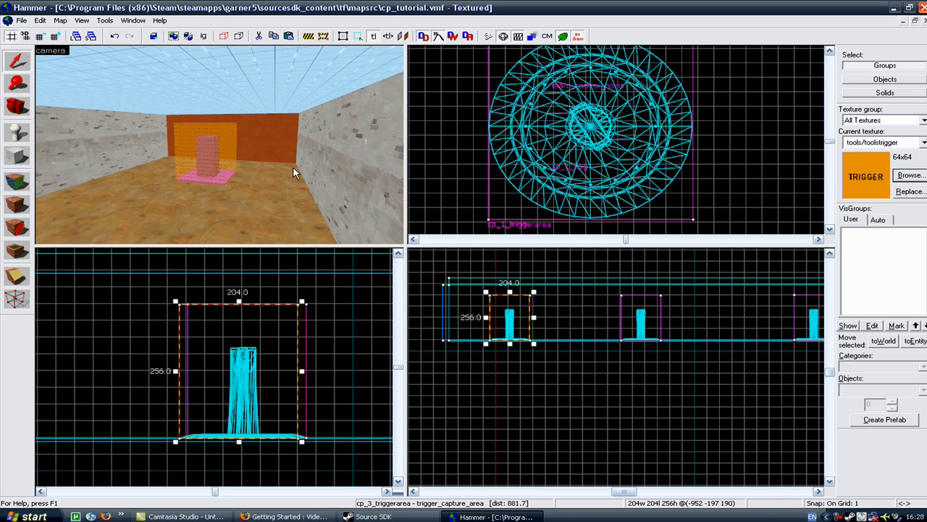
pyautogui.press('Up')
pyautogui.press('Up')
pyautogui.press('Up')
pyautogui.press('Up')
pyautogui.press('Left')
pyautogui.press('Left')
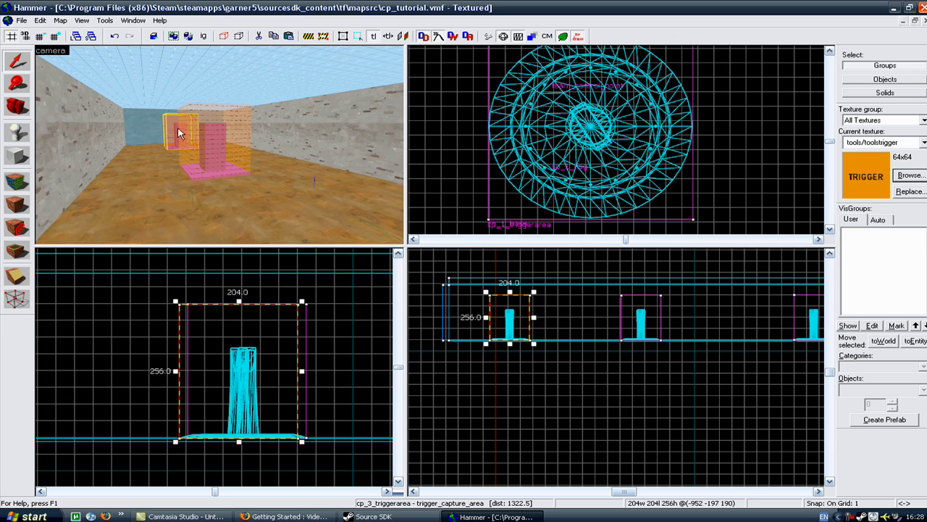
# Step: Select the cp_1_flag control point hologram near the red wall and open its object properties
pyautogui.press('Right')
pyautogui.press('Right')
pyautogui.press('Right')
pyautogui.press('w')
pyautogui.press('Left')
pyautogui.press('Right')
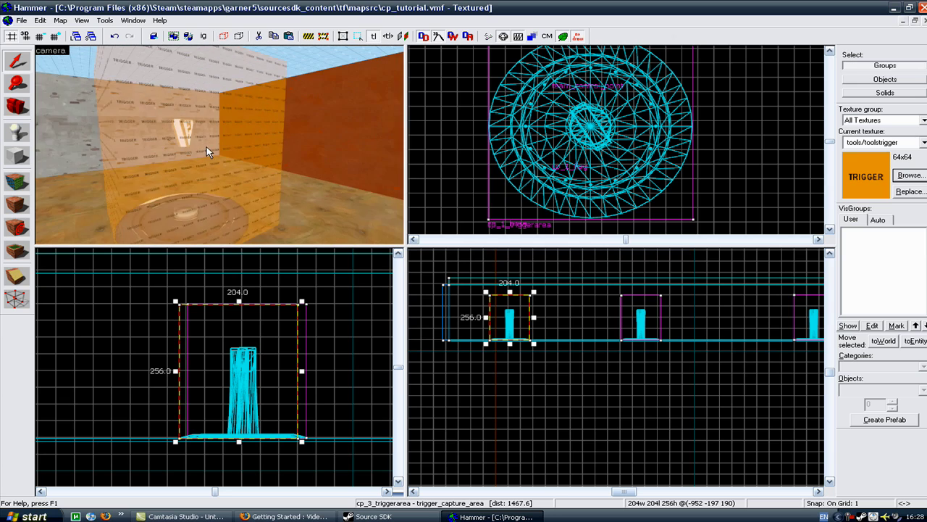
pyautogui.press('w')
pyautogui.press('s')
pyautogui.press('Up')
pyautogui.press('Up')
pyautogui.press('Up')
pyautogui.press('Up')
pyautogui.scroll(1, 260, 161)
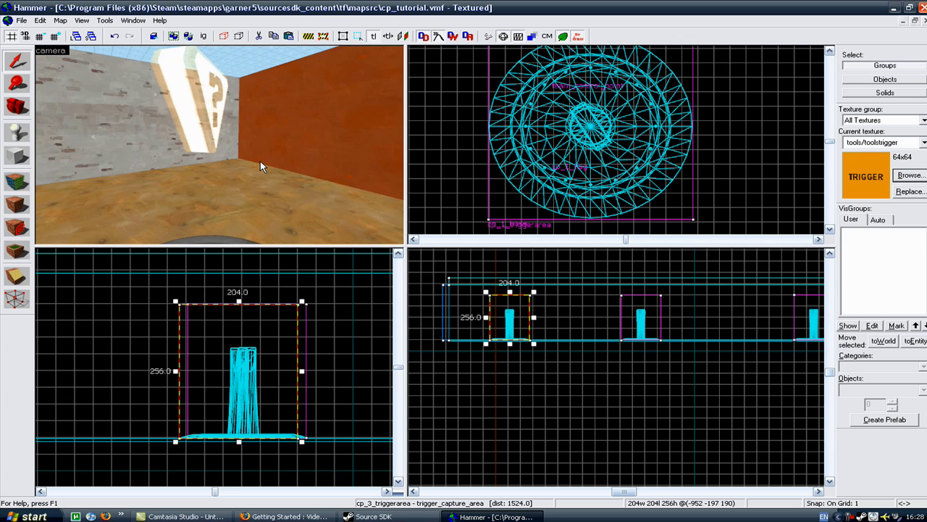
pyautogui.click(190, 128)
pyautogui.scroll(-4, 251, 131)
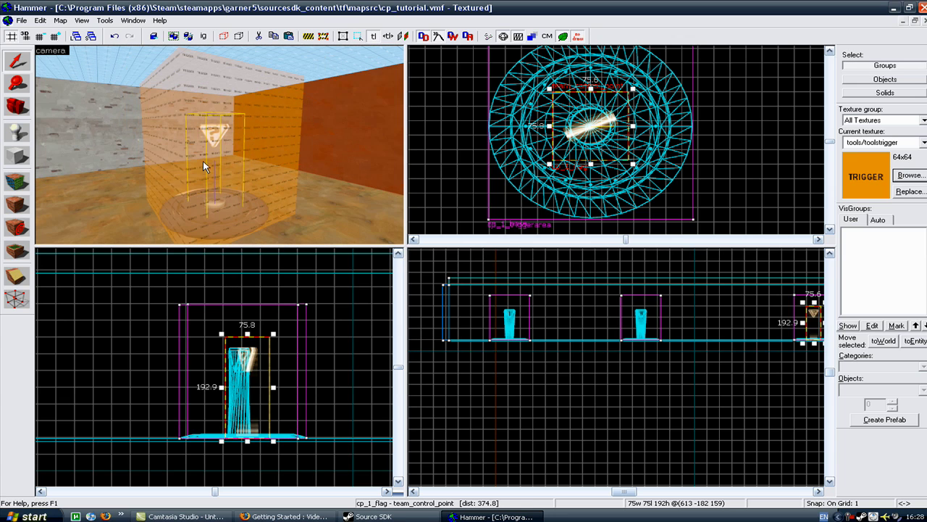
pyautogui.rightClick(592, 119)
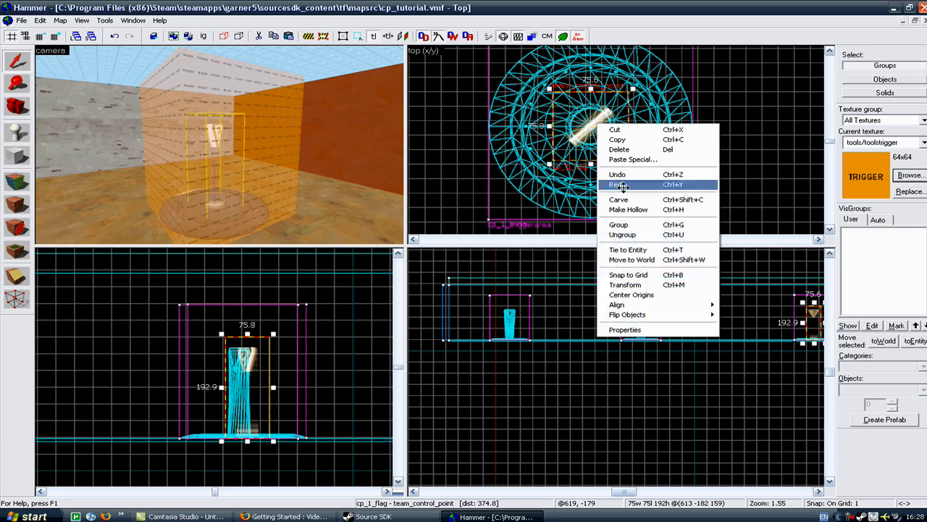
pyautogui.click(642, 330)
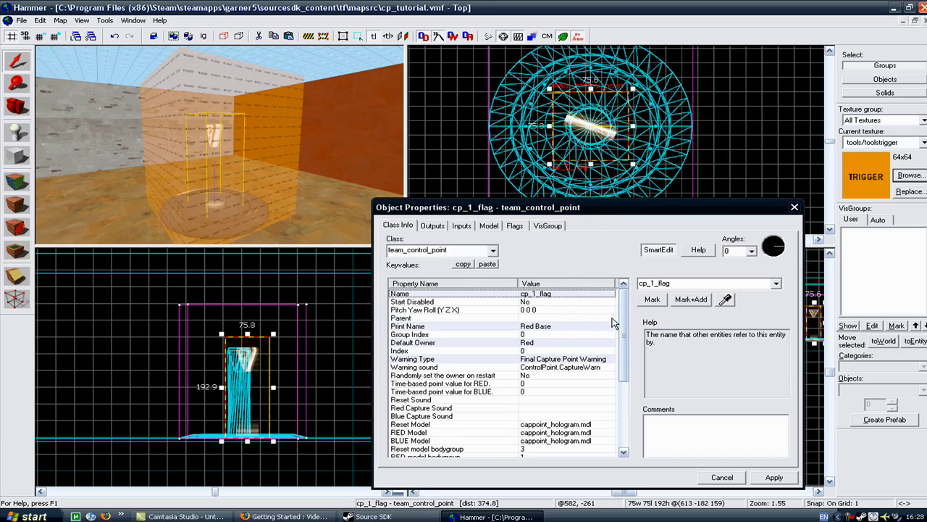
# Step: Set BLUE Previous Required Point 1 of cp_1_flag to cp_3_flag
pyautogui.scroll(-5, 562, 376)
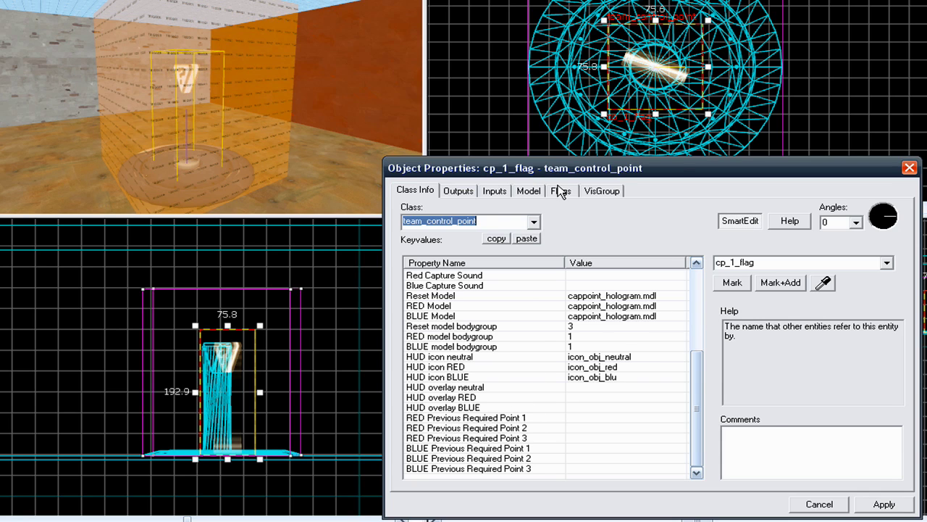
pyautogui.moveTo(551, 171); pyautogui.dragTo(620, 170)
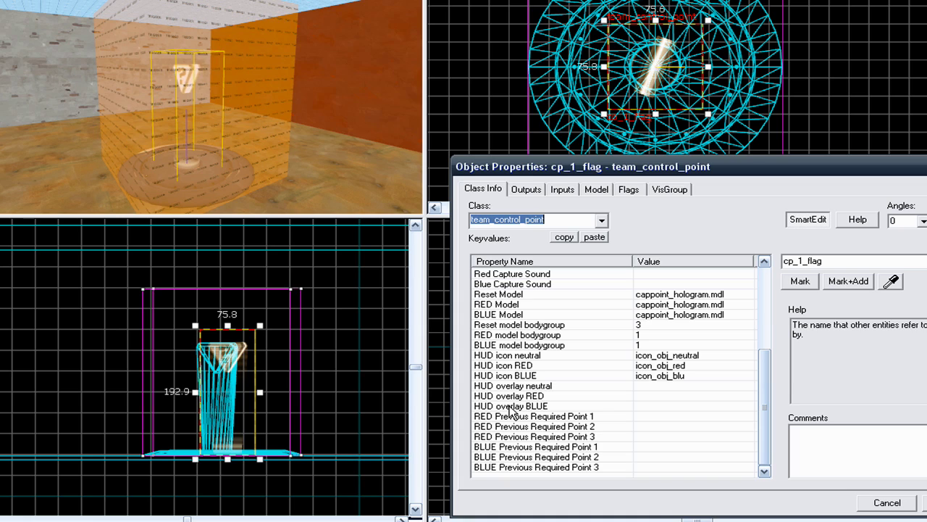
pyautogui.click(185, 181)
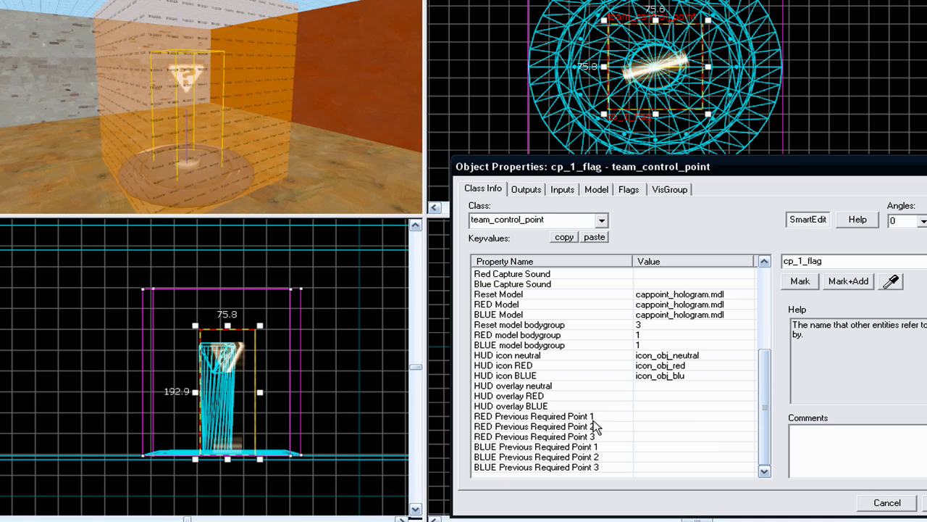
pyautogui.click(765, 406)
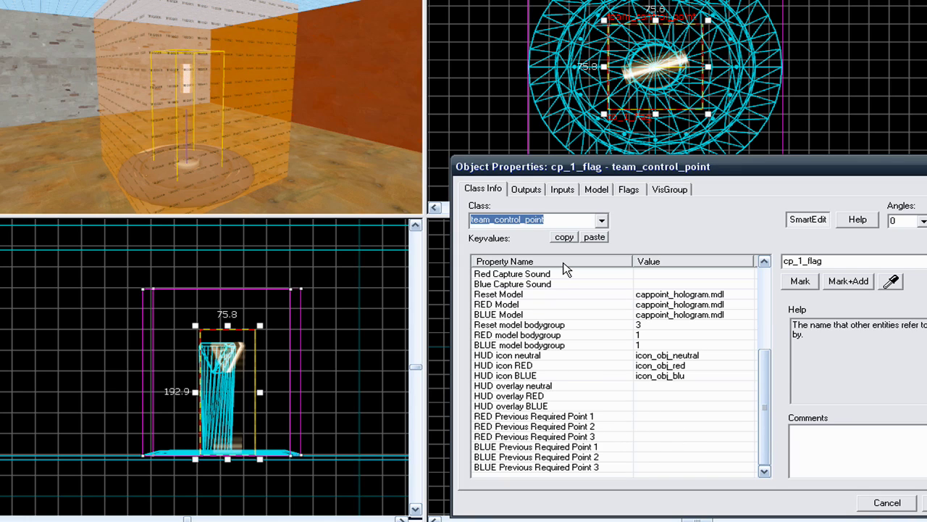
pyautogui.click(554, 446)
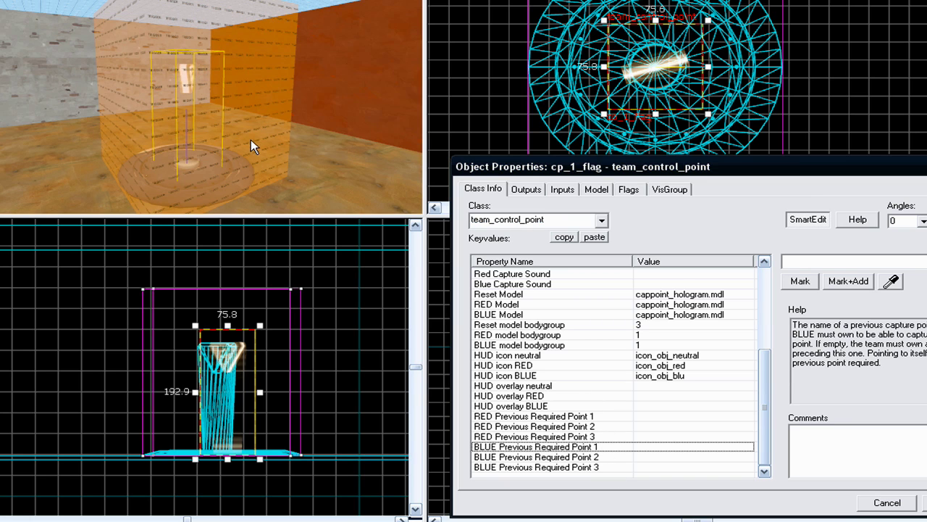
pyautogui.press('Left')
pyautogui.press('Left')
pyautogui.press('Right')
pyautogui.press('Left')
pyautogui.moveTo(268, 167); pyautogui.dragTo(164, 95)
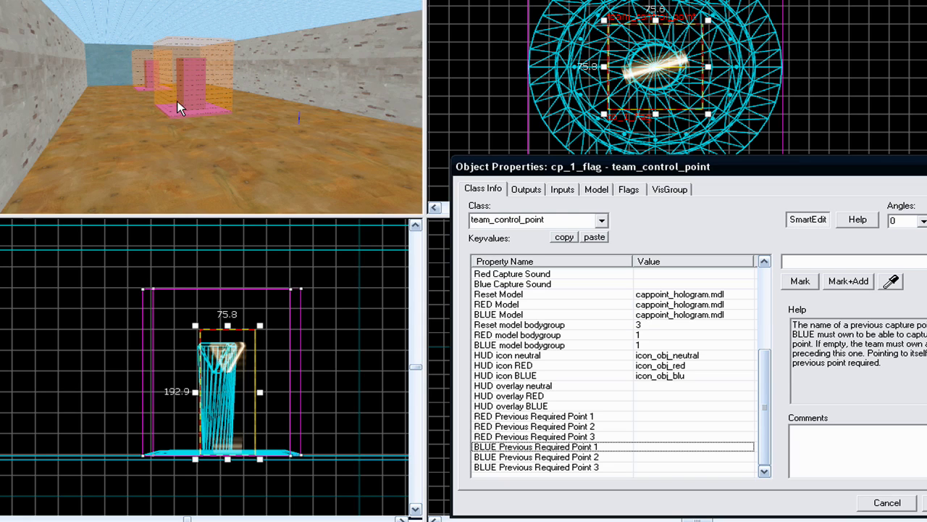
pyautogui.press('Right')
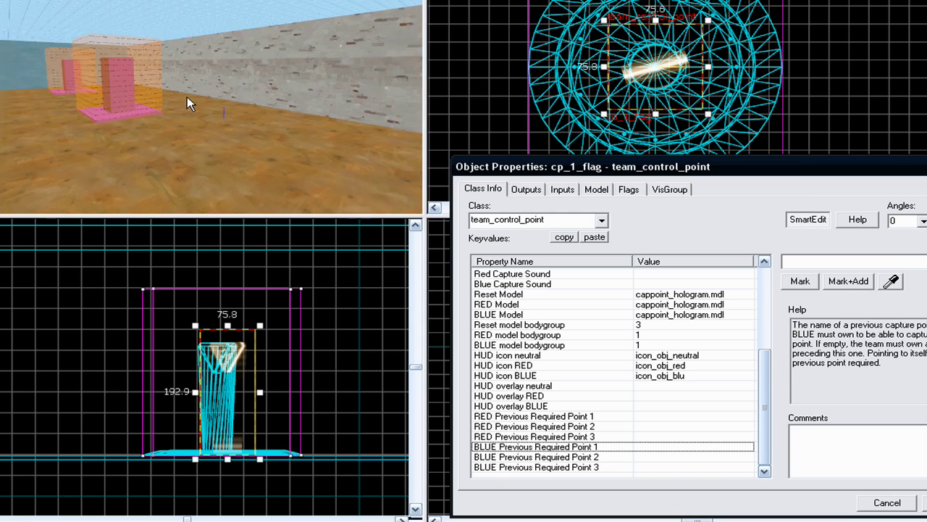
pyautogui.press('Left')
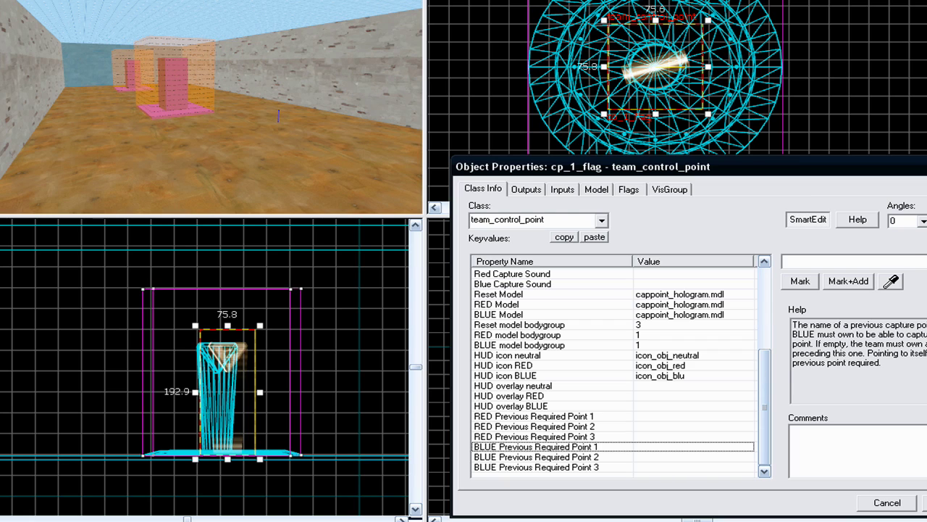
pyautogui.click(926, 261)
pyautogui.scroll(-1, 883, 319)
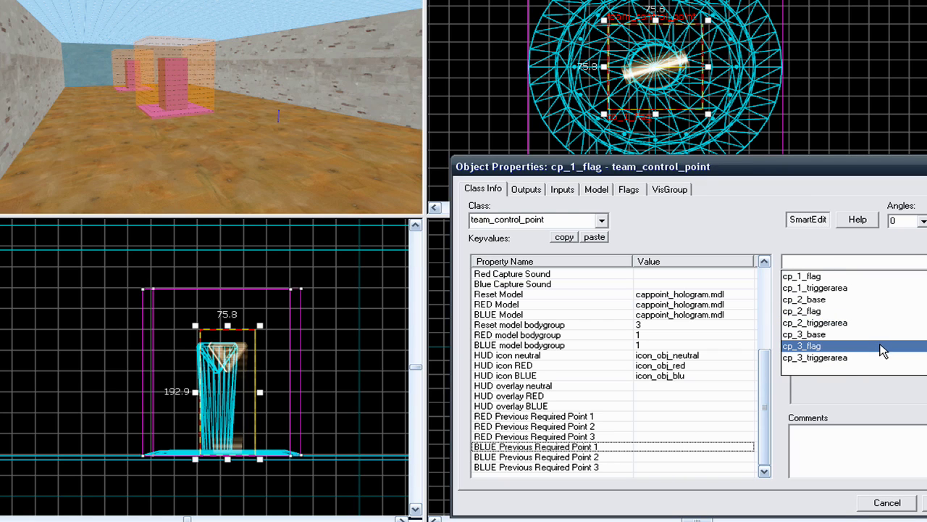
pyautogui.click(883, 348)
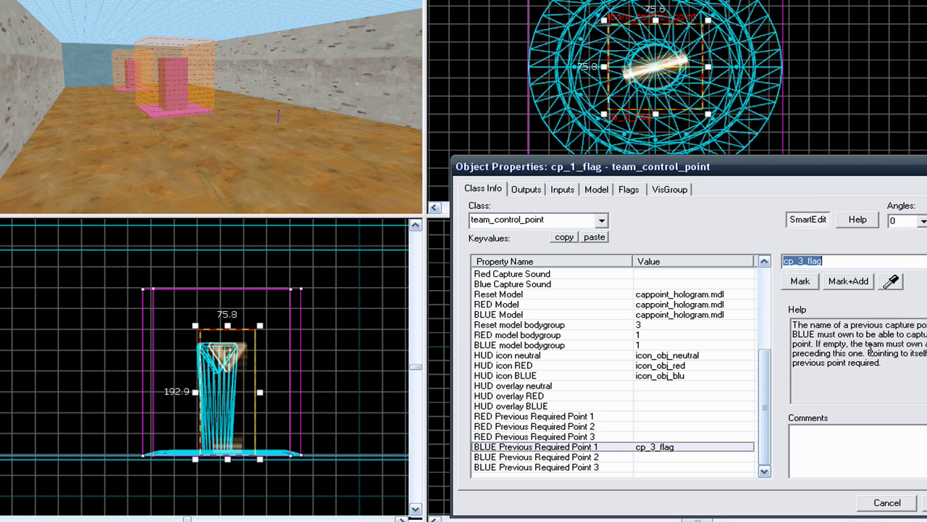
# Step: Set BLUE Previous Required Point 2 of cp_1_flag to cp_2_flag
pyautogui.click(665, 460)
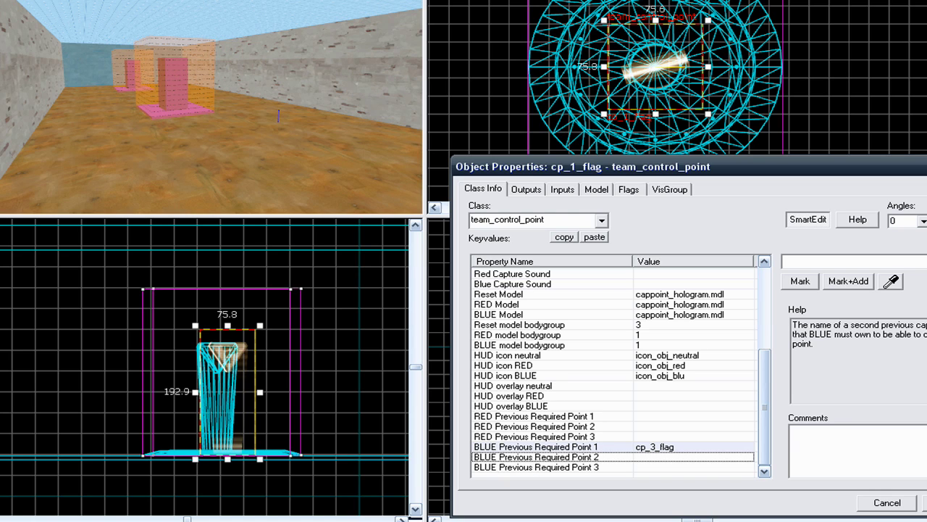
pyautogui.click(926, 261)
pyautogui.scroll(-1, 884, 316)
pyautogui.click(878, 315)
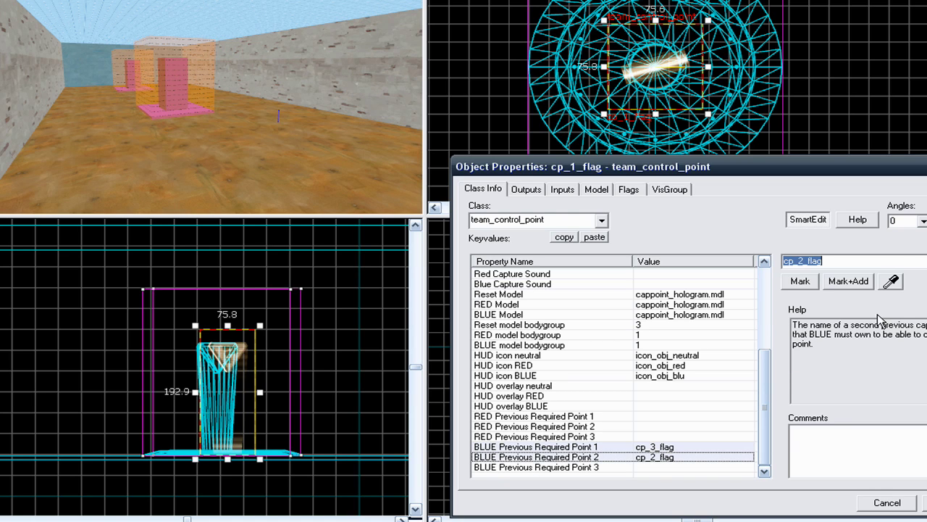
pyautogui.click(625, 466)
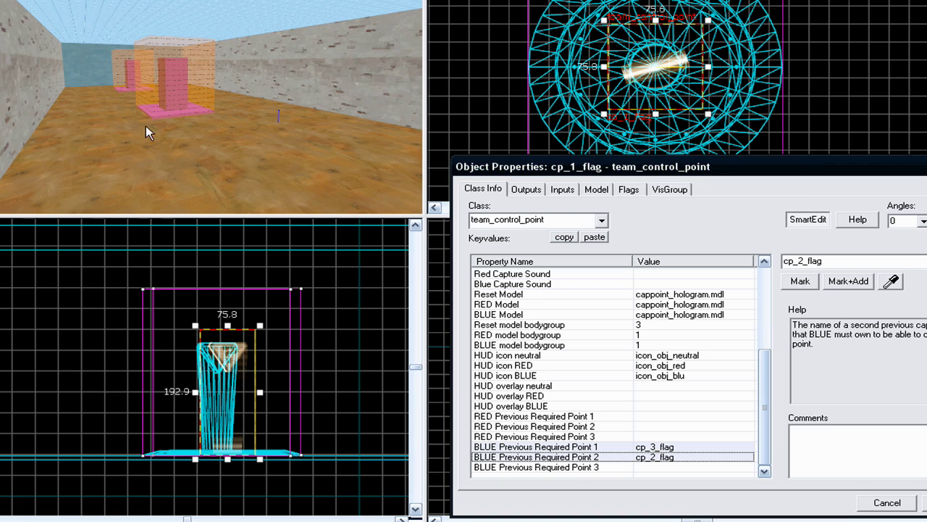
# Step: Apply the BLUE previous required point settings of cp_1_flag and close its object properties
pyautogui.press('z')
pyautogui.press('z')
pyautogui.moveTo(126, 166); pyautogui.dragTo(310, 221)
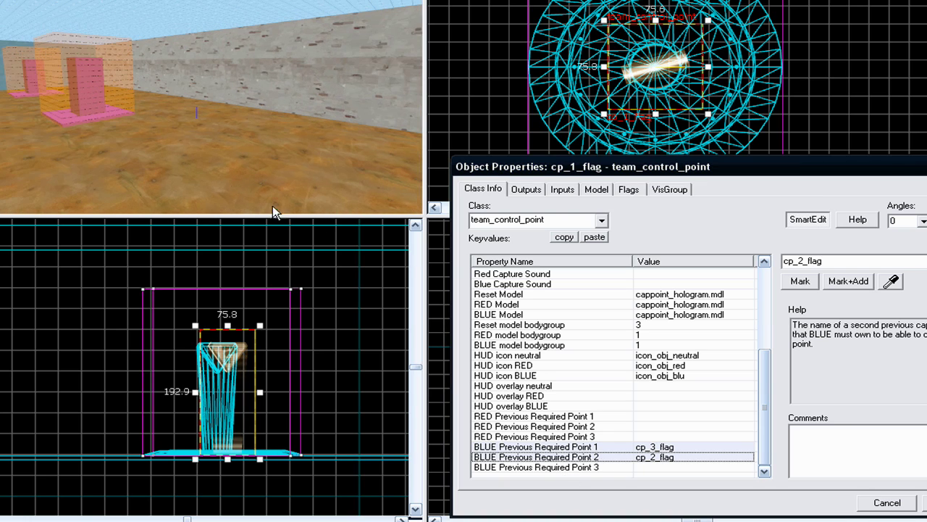
pyautogui.moveTo(251, 173); pyautogui.dragTo(263, 137)
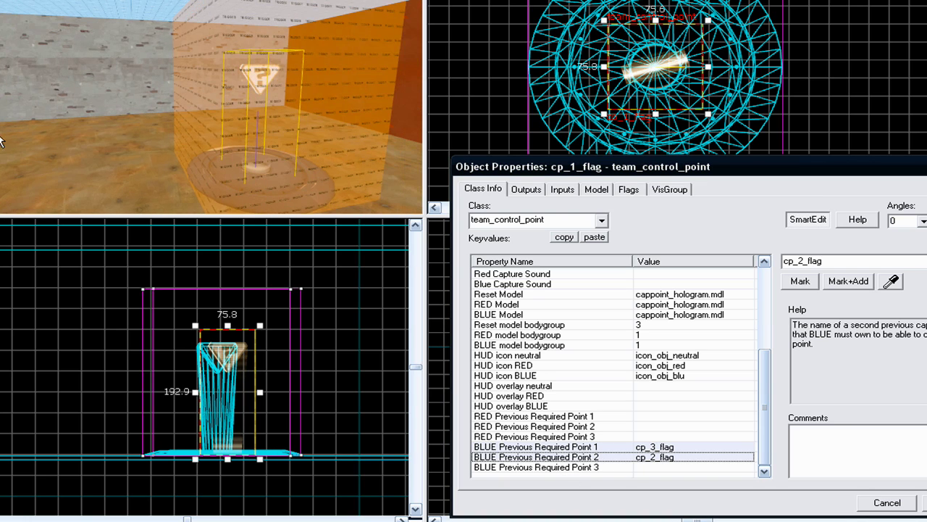
pyautogui.click(926, 503)
pyautogui.click(908, 504)
# Step: Examine the order of the three control points between the red and blue walls in the 3D camera view
pyautogui.moveTo(297, 108); pyautogui.dragTo(259, 93)
pyautogui.scroll(-4, 259, 93)
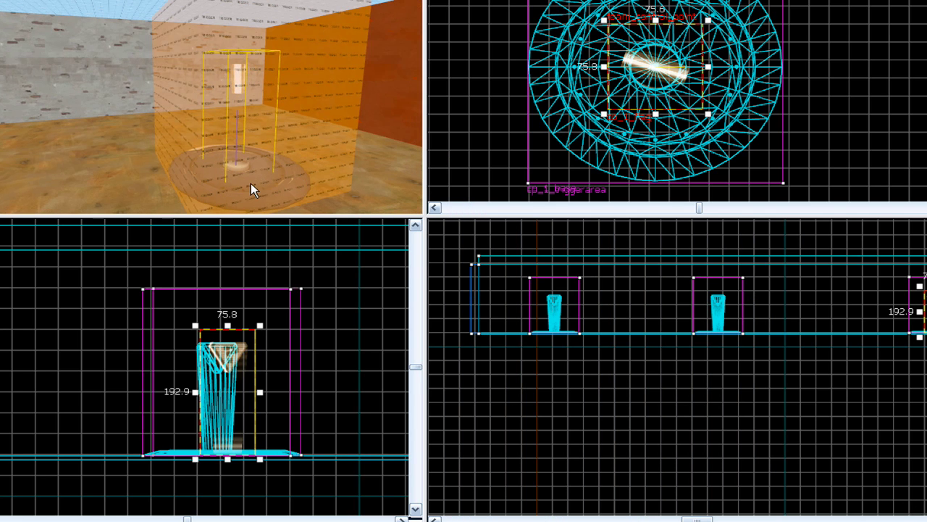
pyautogui.press('Left')
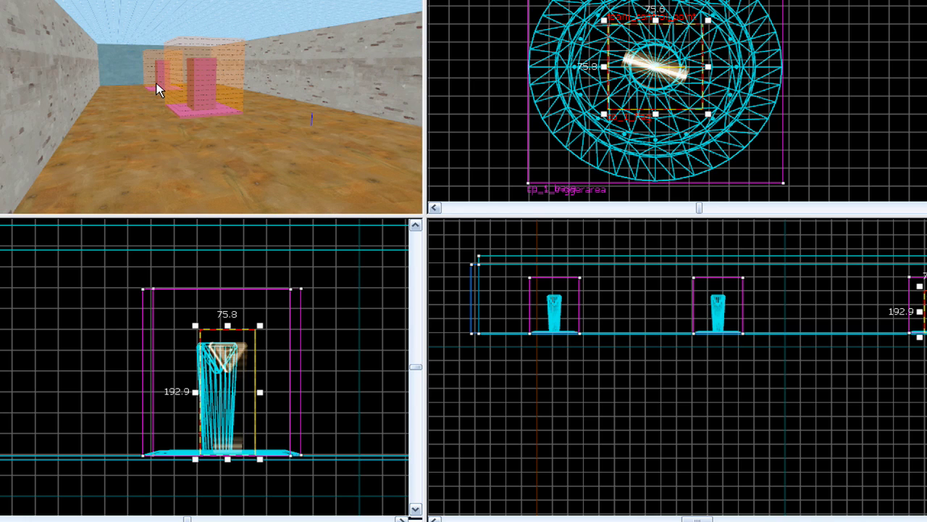
pyautogui.scroll(5, 157, 84)
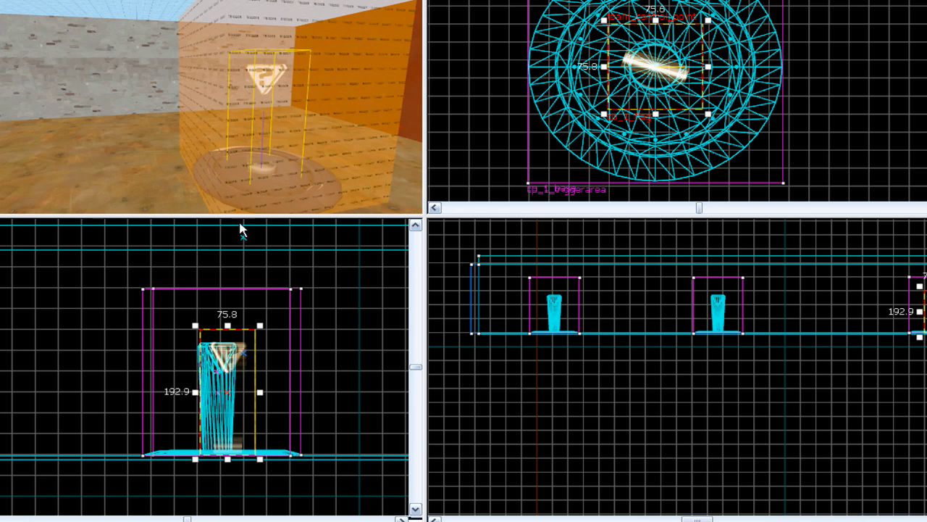
pyautogui.press('Left')
pyautogui.press('Up')
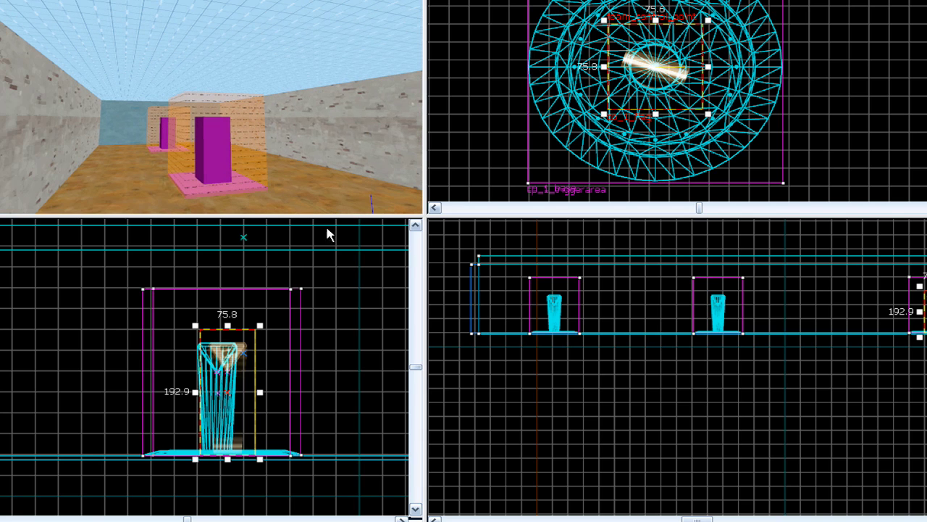
pyautogui.press('Right')
pyautogui.press('Down')
pyautogui.press('Left')
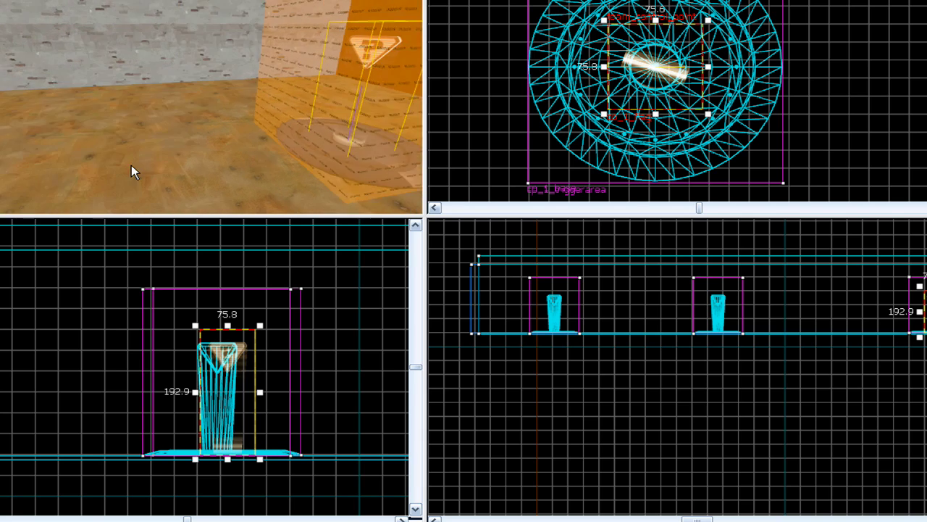
pyautogui.moveTo(131, 166); pyautogui.dragTo(110, 159)
pyautogui.press('Right')
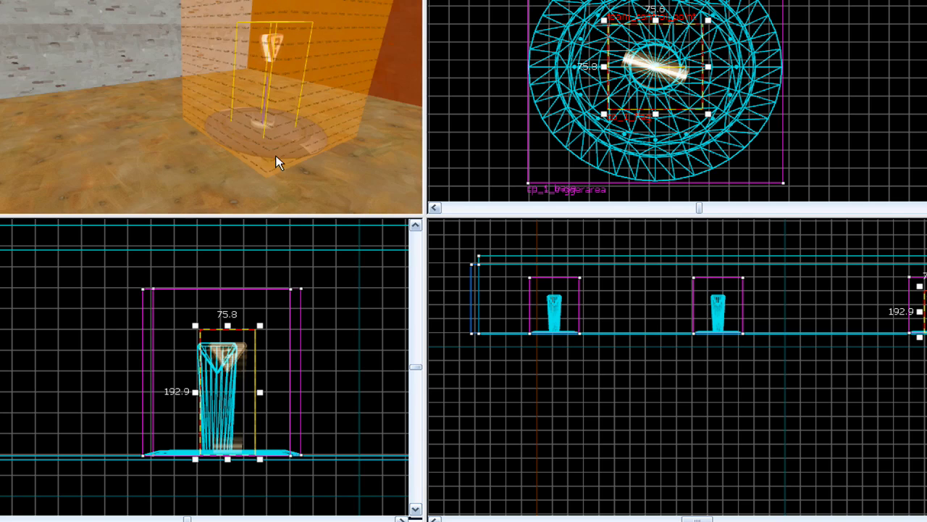
pyautogui.press('Left')
pyautogui.press('s')
pyautogui.press('Up')
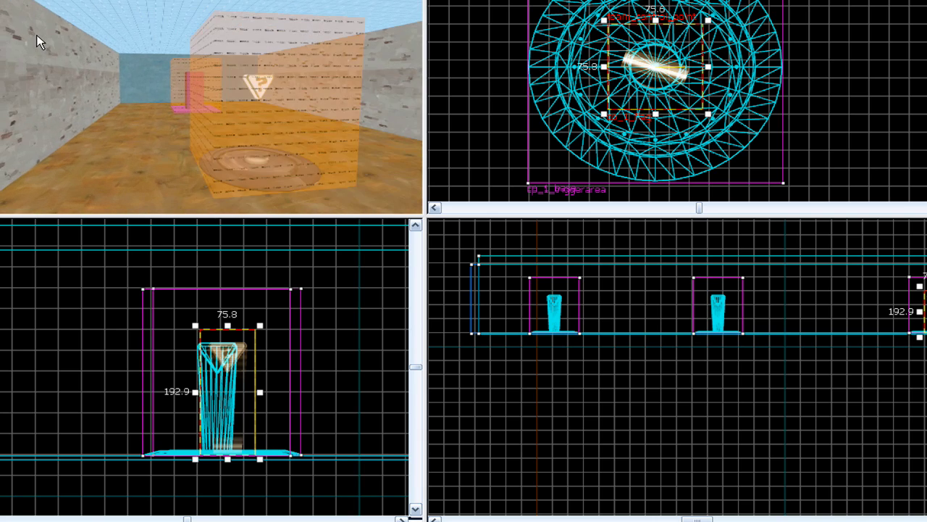
# Step: Select the middle control point's hologram, cp_2_flag, and open its RED Previous Required Point 1 property
pyautogui.press('Left')
pyautogui.press('Right')
pyautogui.press('Left')
pyautogui.press('Right')
pyautogui.press('w')
pyautogui.press('Right')
pyautogui.press('w')
pyautogui.click(88, 36)
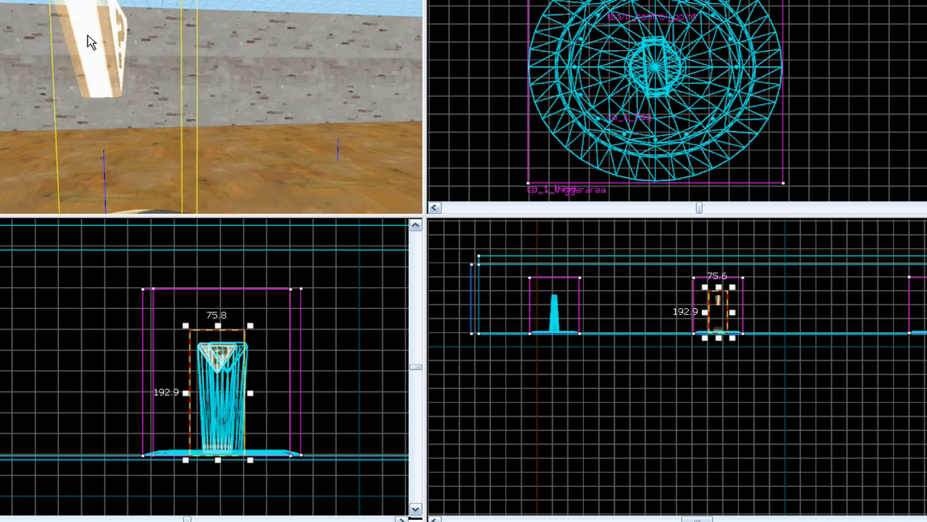
pyautogui.rightClick(716, 303)
pyautogui.click(725, 292)
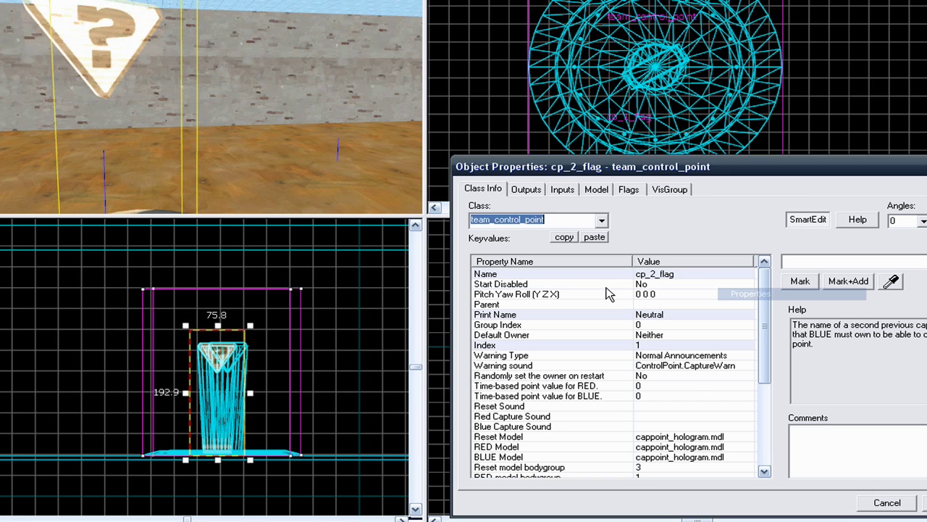
pyautogui.moveTo(764, 363); pyautogui.dragTo(766, 464)
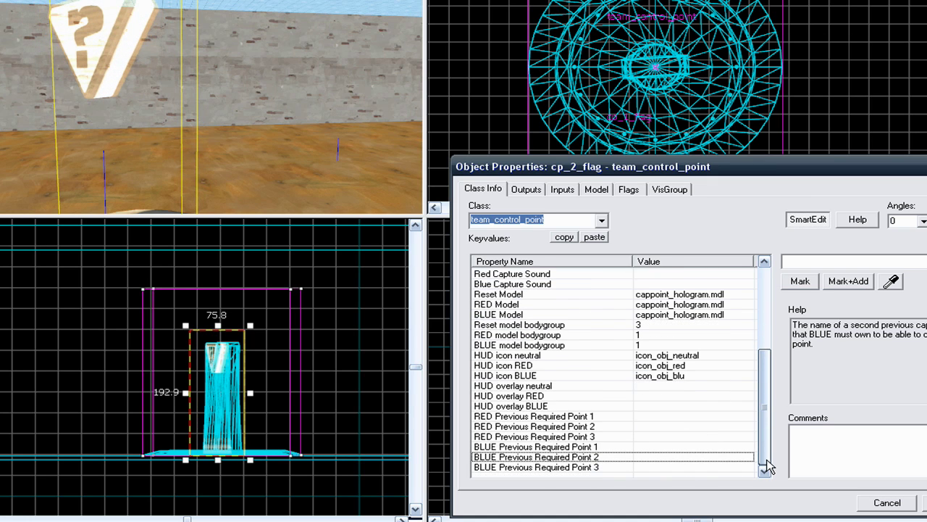
pyautogui.click(652, 417)
# Step: Examine where the red-end and blue-end control points lie relative to the middle point in the 3D camera view
pyautogui.press('s')
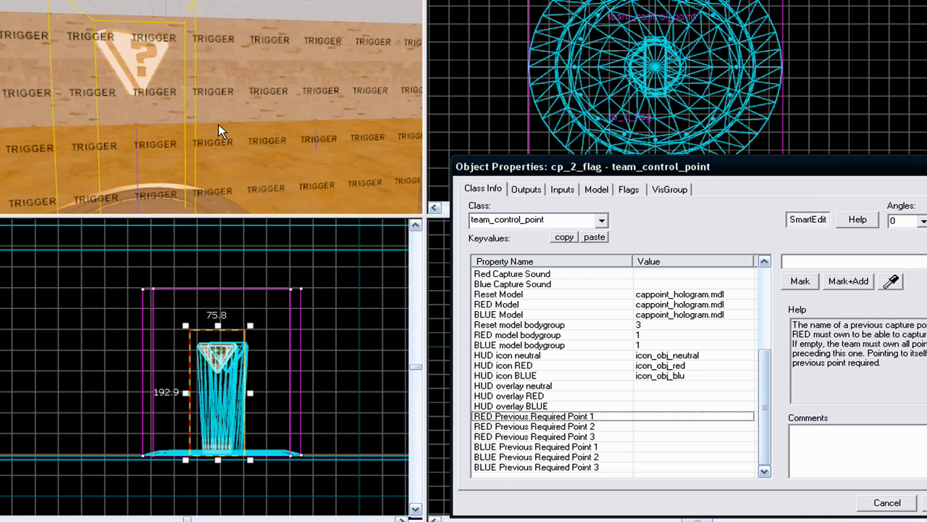
pyautogui.press('Right')
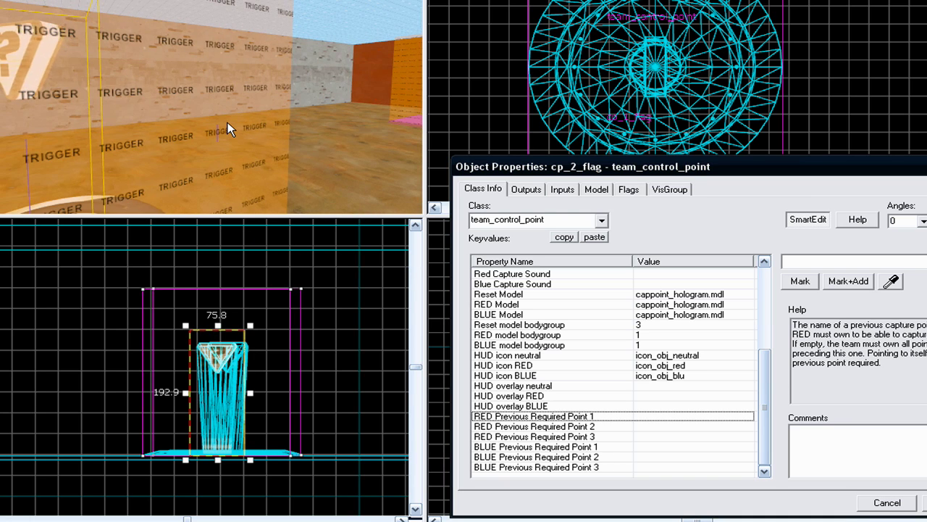
pyautogui.press('Left')
pyautogui.press('Down')
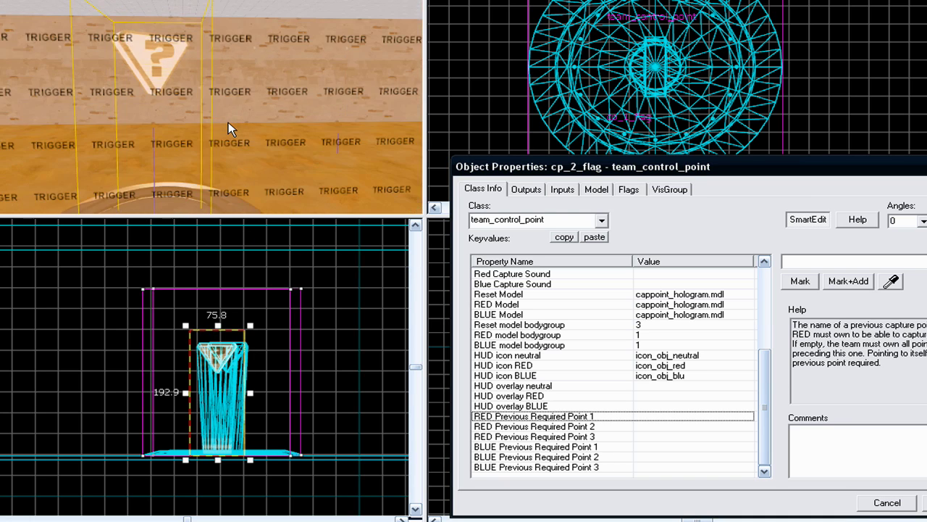
pyautogui.press('Left')
pyautogui.press('Right')
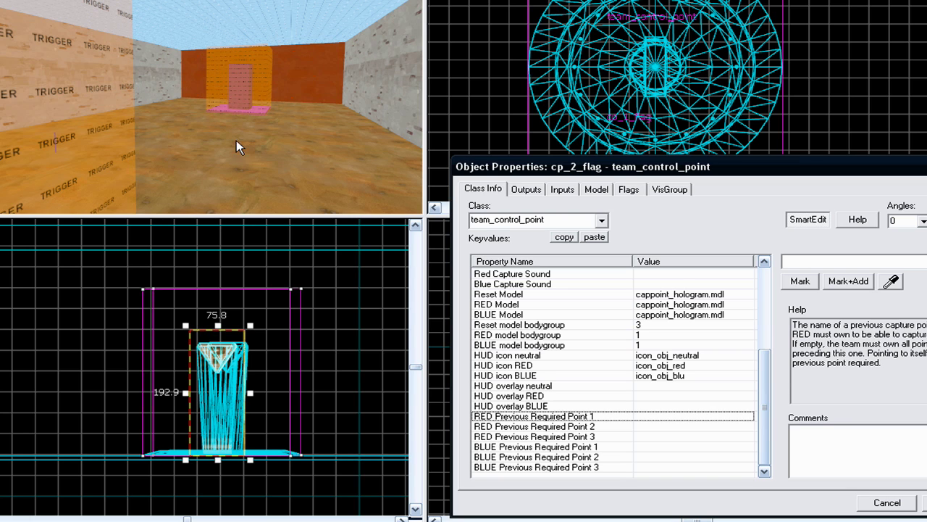
pyautogui.press('Left')
pyautogui.press('Right')
pyautogui.press('Left')
pyautogui.press('Left')
pyautogui.press('Left')
pyautogui.press('Left')
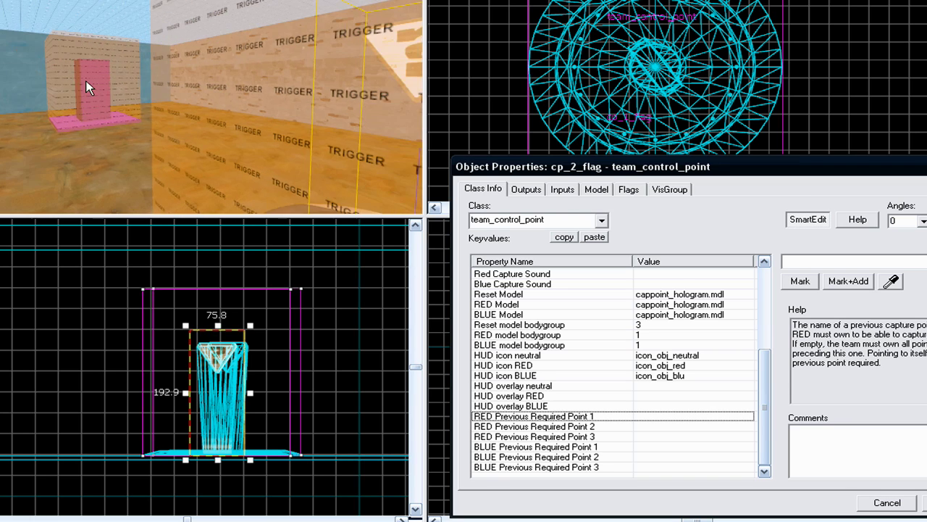
pyautogui.press('Right')
pyautogui.press('Left')
pyautogui.press('Left')
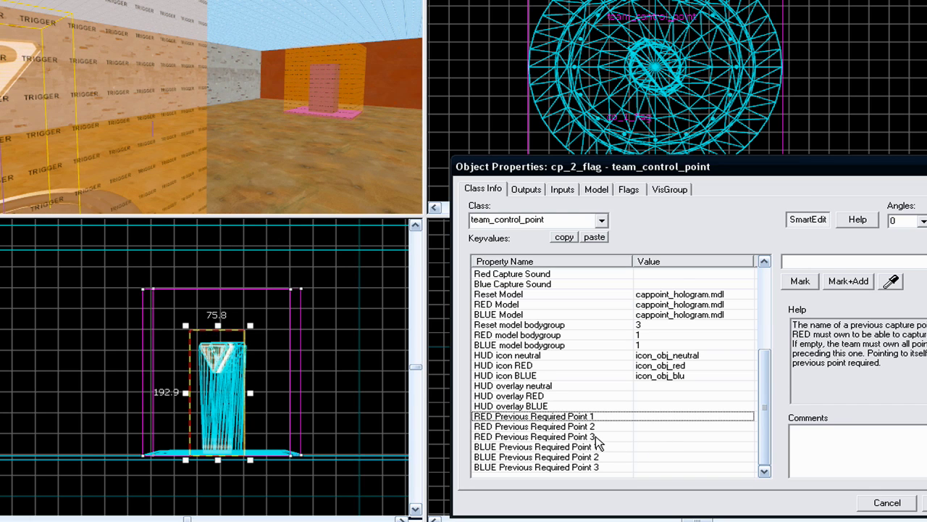
pyautogui.press('Right')
pyautogui.moveTo(138, 154); pyautogui.dragTo(94, 110)
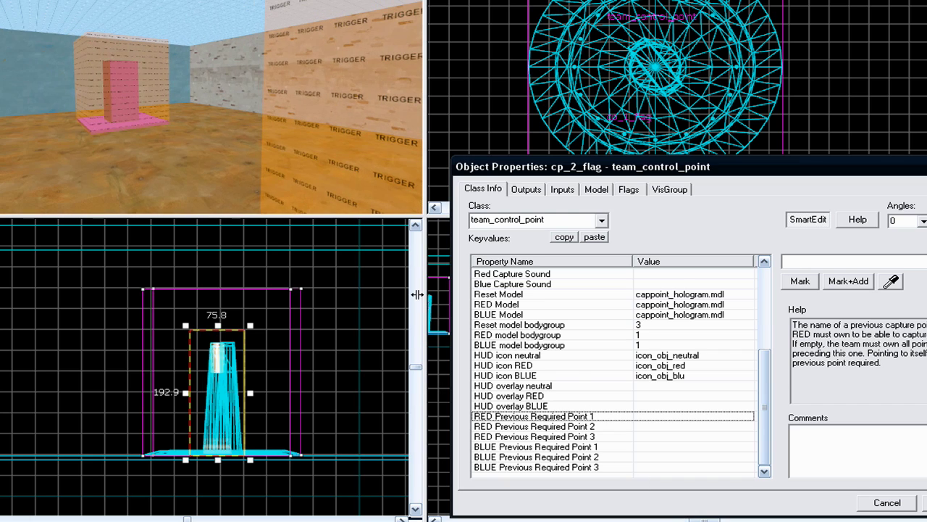
pyautogui.press('Up')
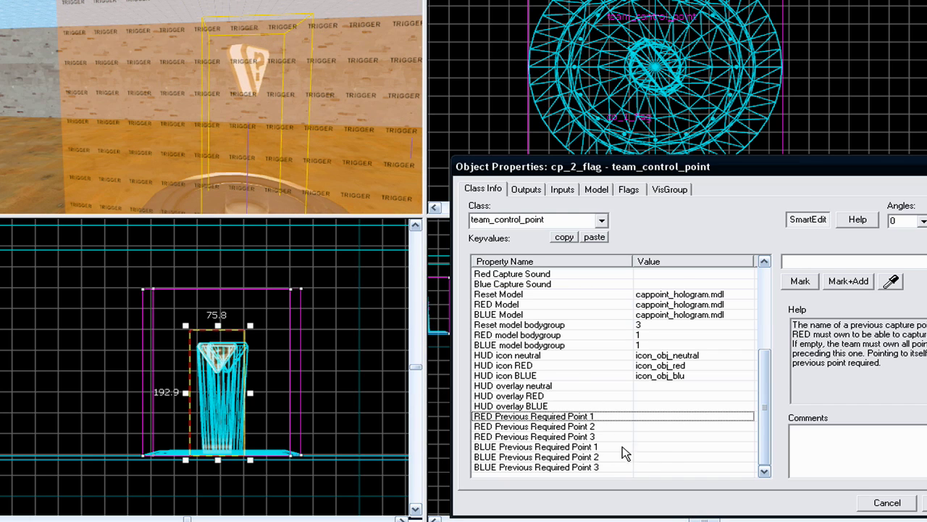
pyautogui.moveTo(218, 148)
pyautogui.mouseDown()
pyautogui.moveTo(246, 149)
pyautogui.moveTo(230, 136)
pyautogui.mouseUp()
pyautogui.press('Right')
pyautogui.press('Right')
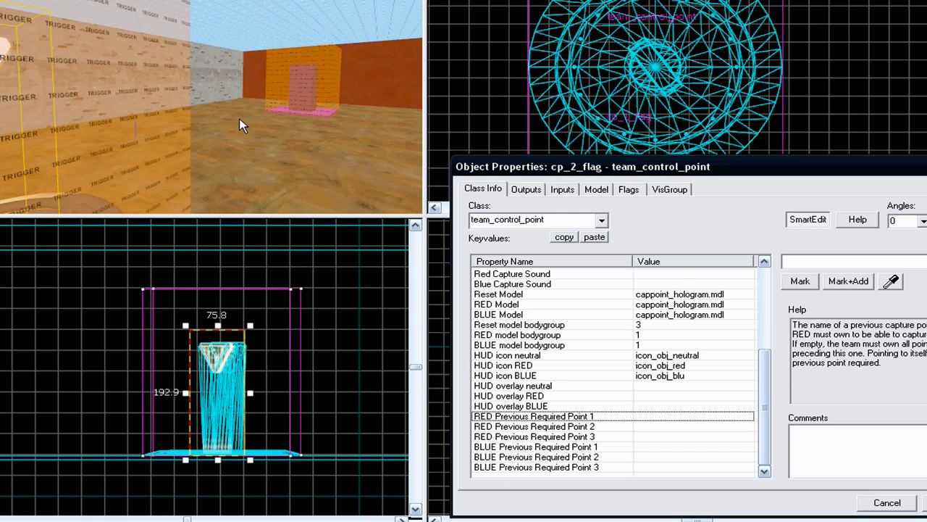
# Step: Set RED Previous Required Point 1 of cp_2_flag to cp_1_flag
pyautogui.press('Left')
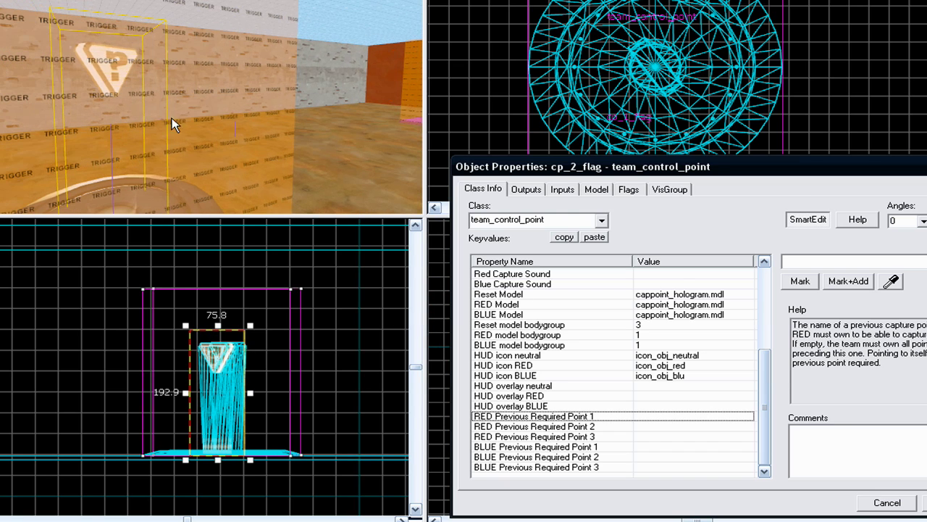
pyautogui.press('Right')
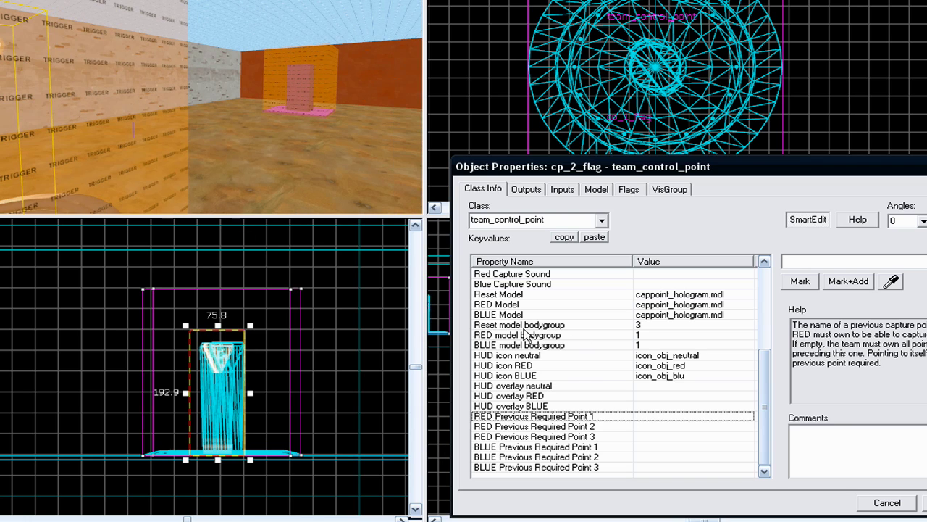
pyautogui.click(926, 262)
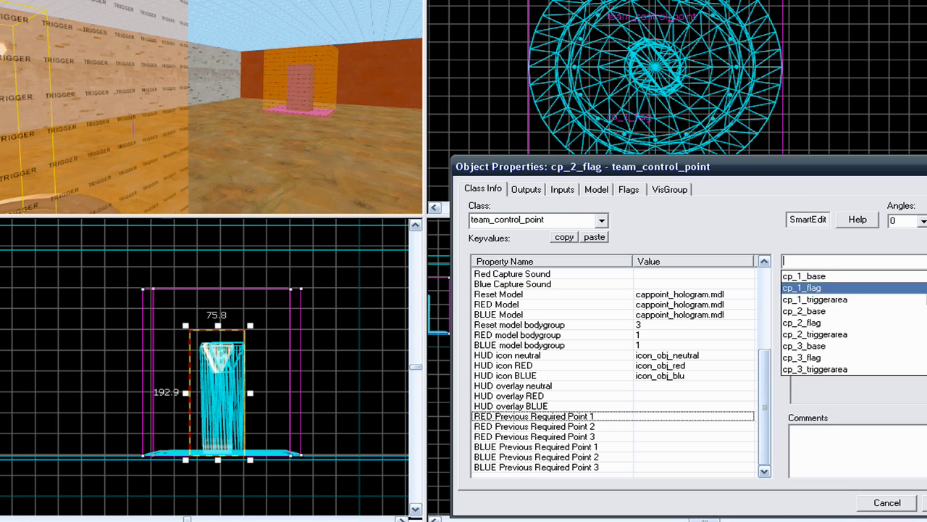
pyautogui.click(898, 287)
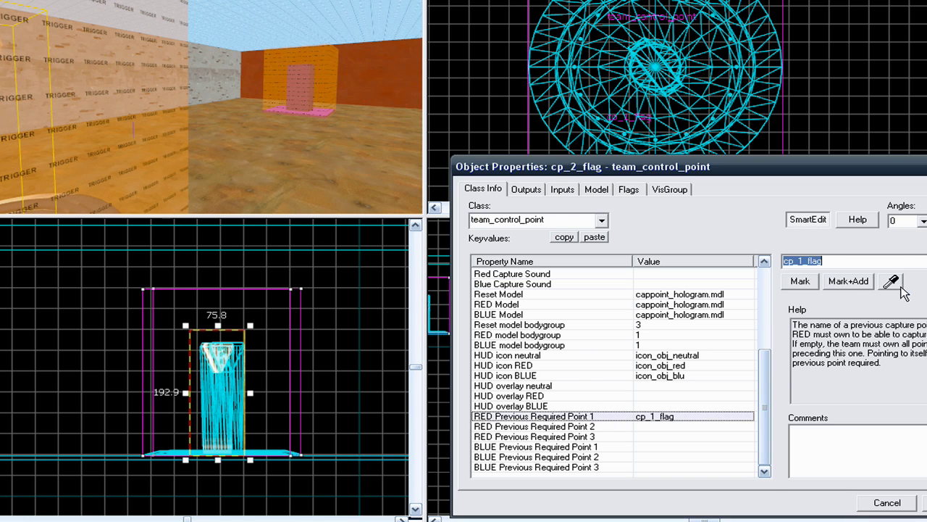
# Step: Set BLUE Previous Required Point 1 of cp_2_flag to cp_3_flag, apply the change and close the object properties
pyautogui.press('Left')
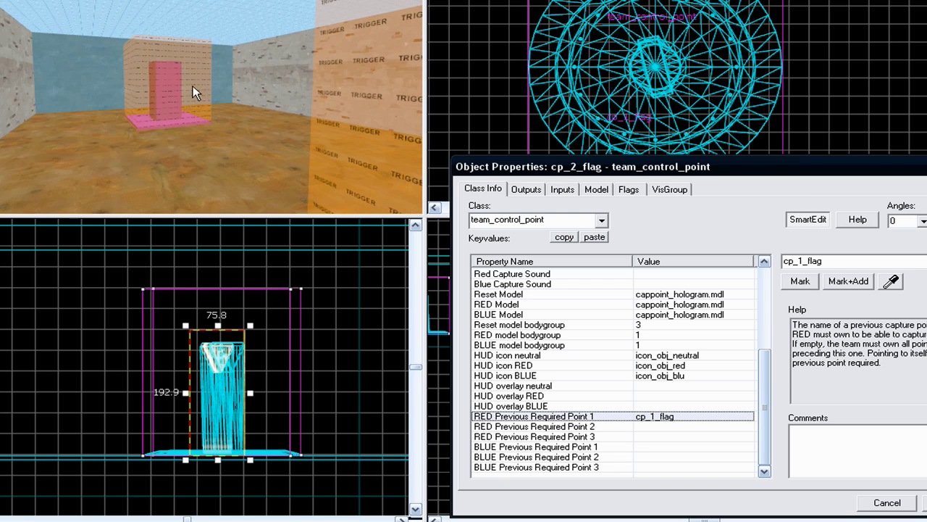
pyautogui.press('Right')
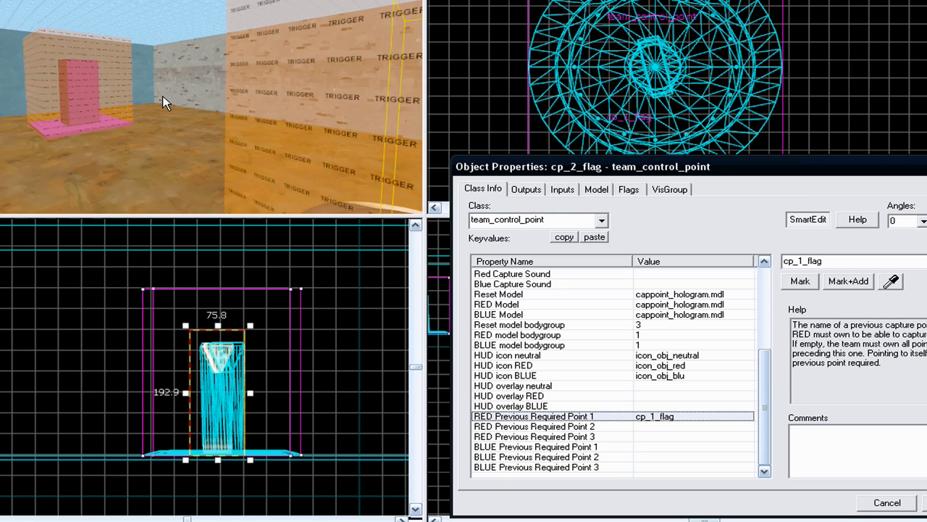
pyautogui.press('Left')
pyautogui.press('Right')
pyautogui.click(652, 447)
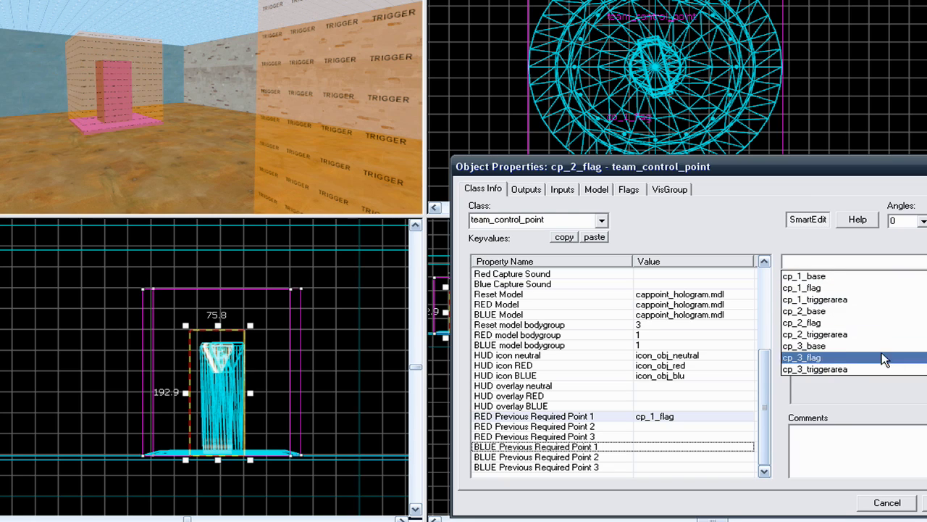
pyautogui.scroll(-1, 882, 339)
pyautogui.click(860, 347)
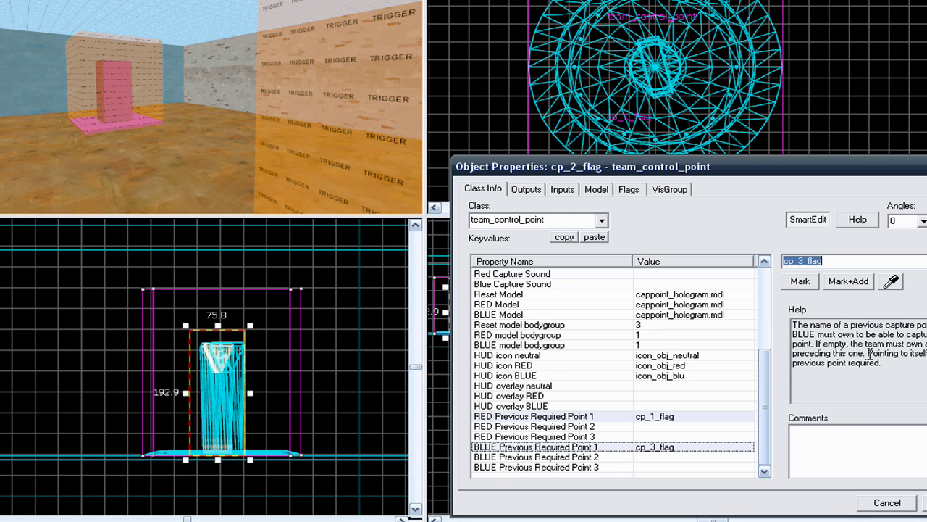
pyautogui.click(926, 503)
pyautogui.click(888, 503)
# Step: Select the cp_3_flag control point hologram near the blue wall and open its object properties
pyautogui.press('z')
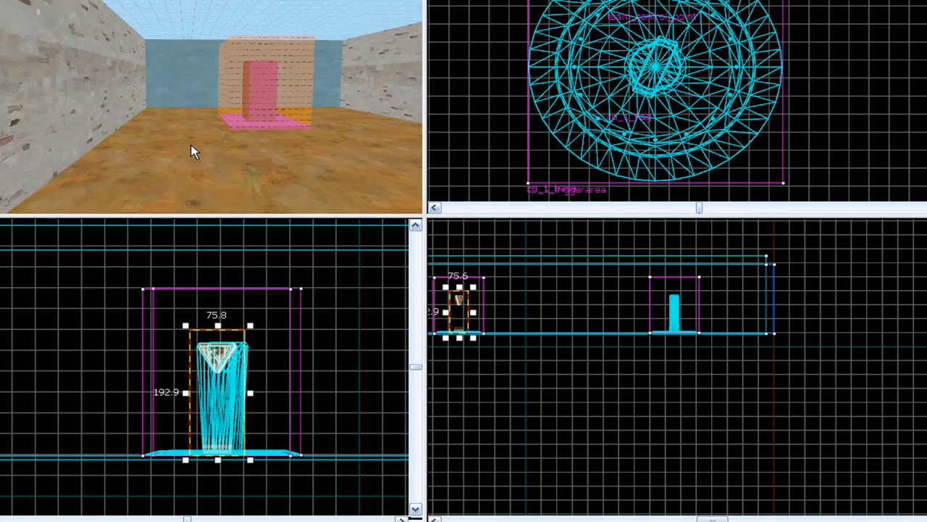
pyautogui.press('w')
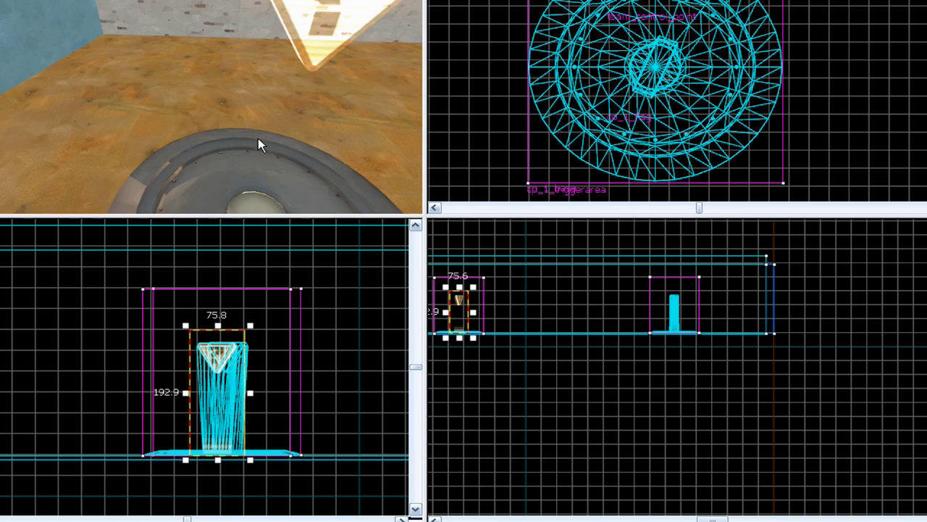
pyautogui.press('z')
pyautogui.click(281, 103)
pyautogui.scroll(-1, 506, 318)
pyautogui.moveTo(509, 321); pyautogui.dragTo(666, 323, button='middle')
pyautogui.scroll(2, 667, 323)
pyautogui.rightClick(628, 297)
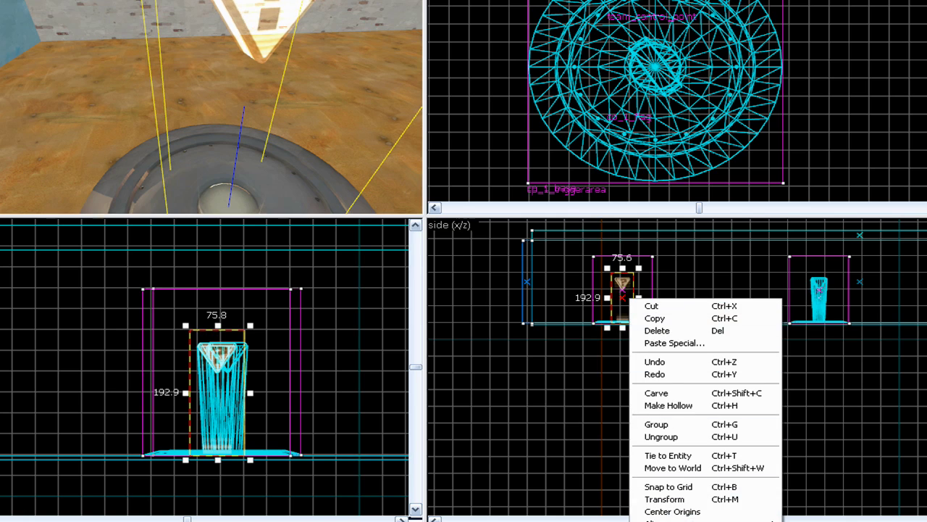
pyautogui.click(695, 517)
# Step: Select the RED Previous Required Point 1 property of cp_3_flag for editing
pyautogui.scroll(-5, 723, 342)
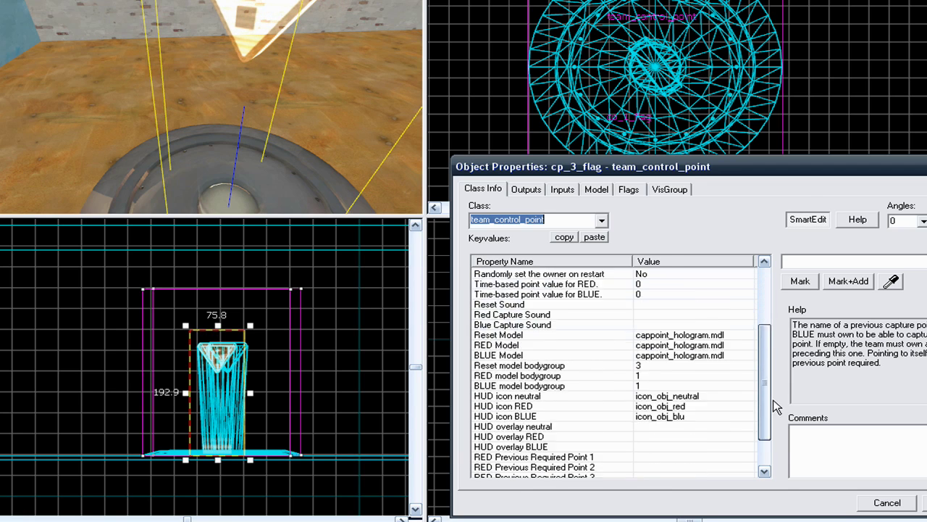
pyautogui.click(667, 417)
# Step: Examine the blue-end control point and the points between it and the red wall in the 3D camera view
pyautogui.press('z')
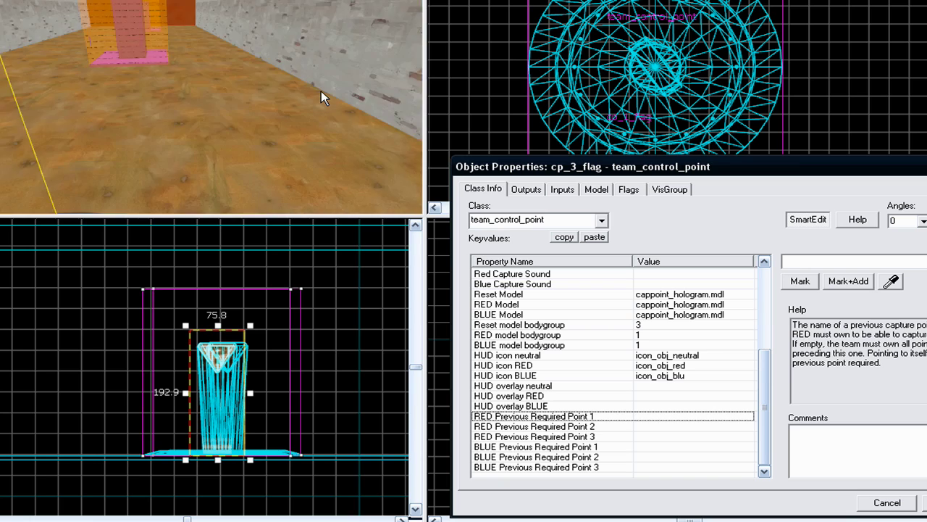
pyautogui.press('s')
pyautogui.press('z')
pyautogui.press('z')
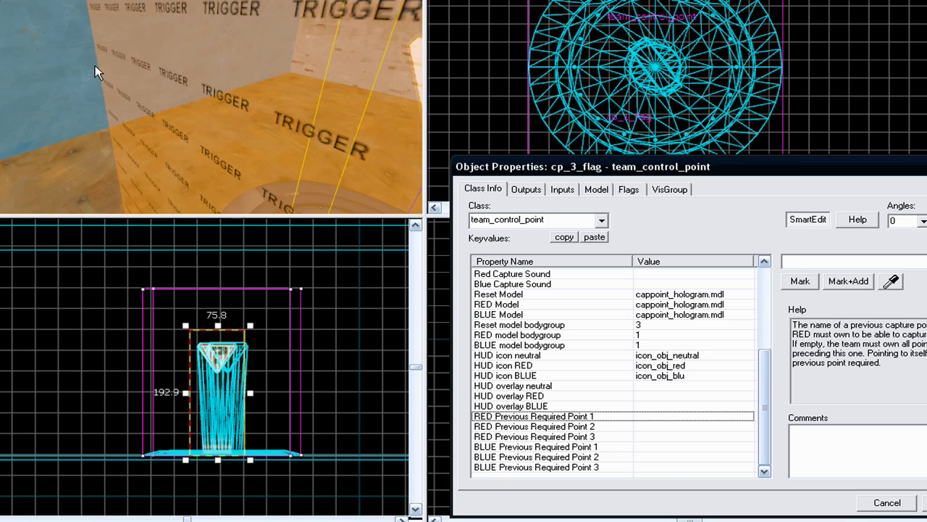
pyautogui.press('s')
pyautogui.press('z')
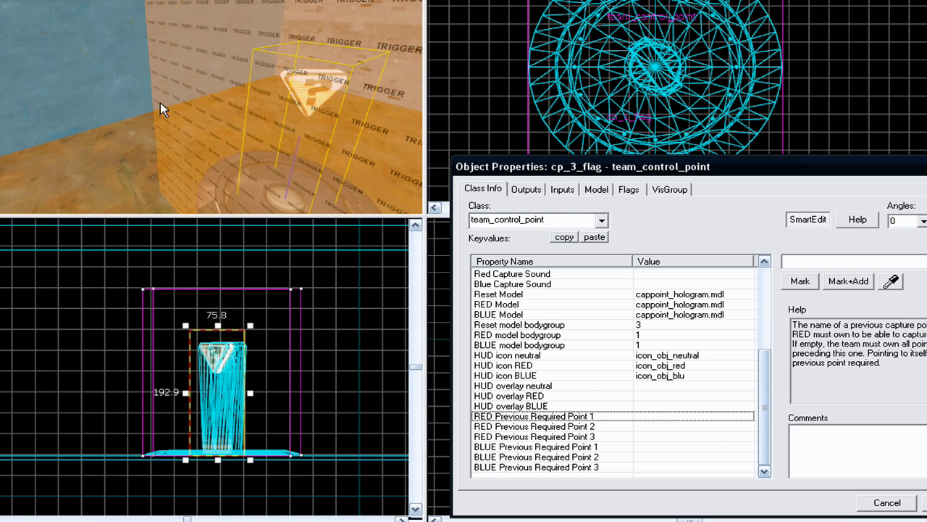
pyautogui.press('z')
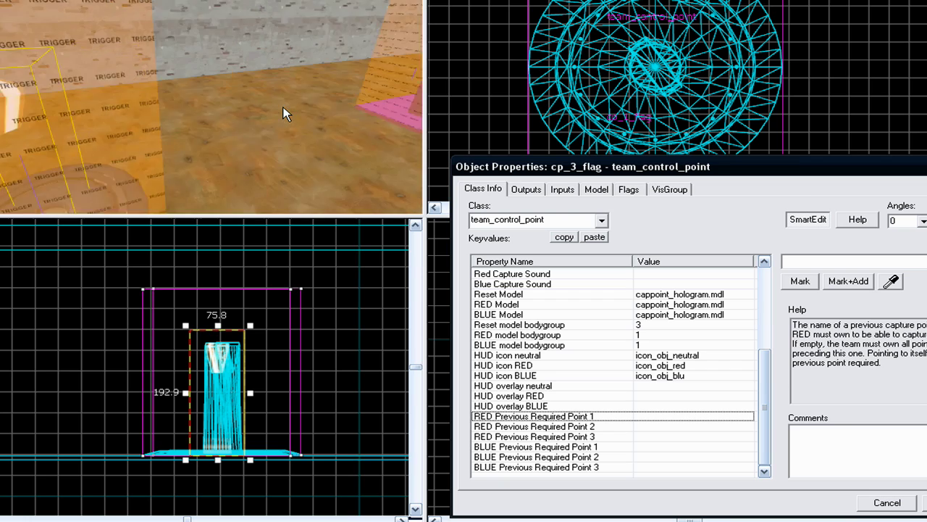
pyautogui.press('z')
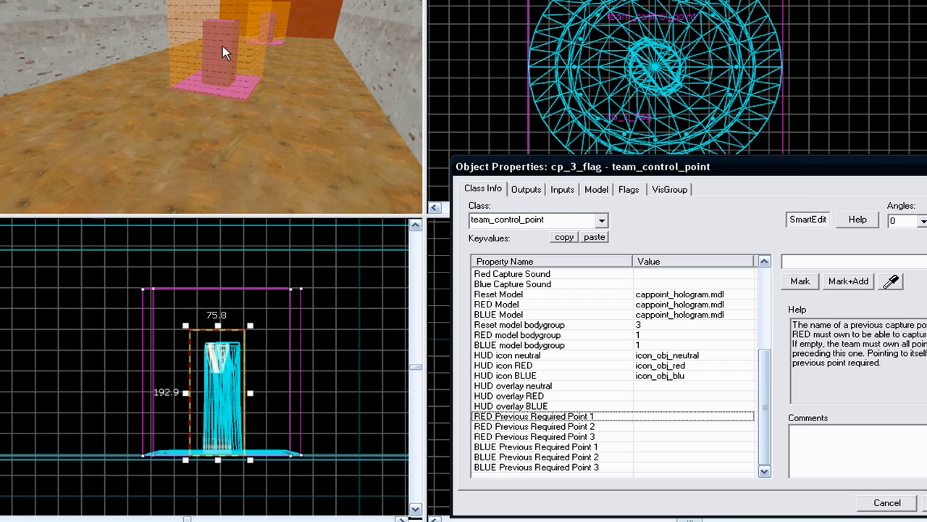
pyautogui.press('z')
pyautogui.press('z')
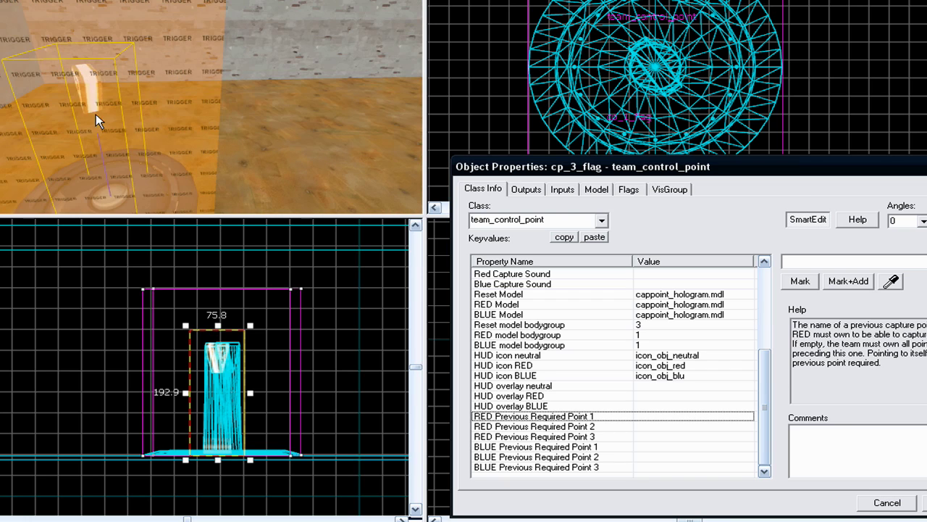
pyautogui.press('z')
pyautogui.press('z')
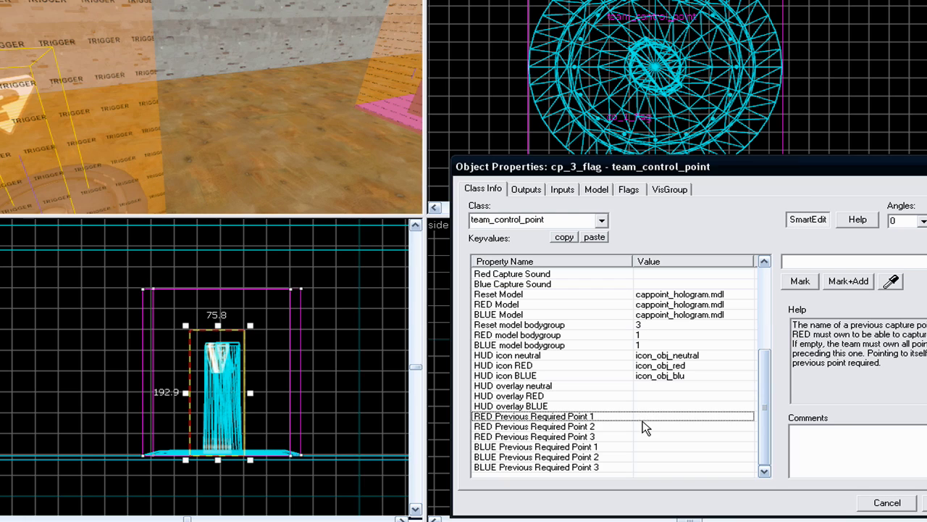
# Step: Set cp_3_flag's RED Previous Required Point 1 to cp_1_flag and Point 2 to cp_2_flag, then apply and close the properties
pyautogui.click(926, 261)
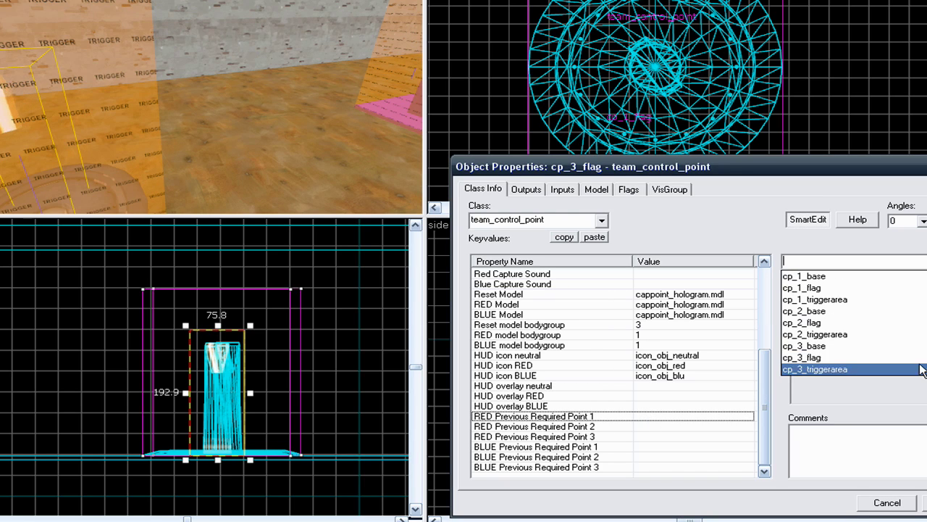
pyautogui.click(889, 290)
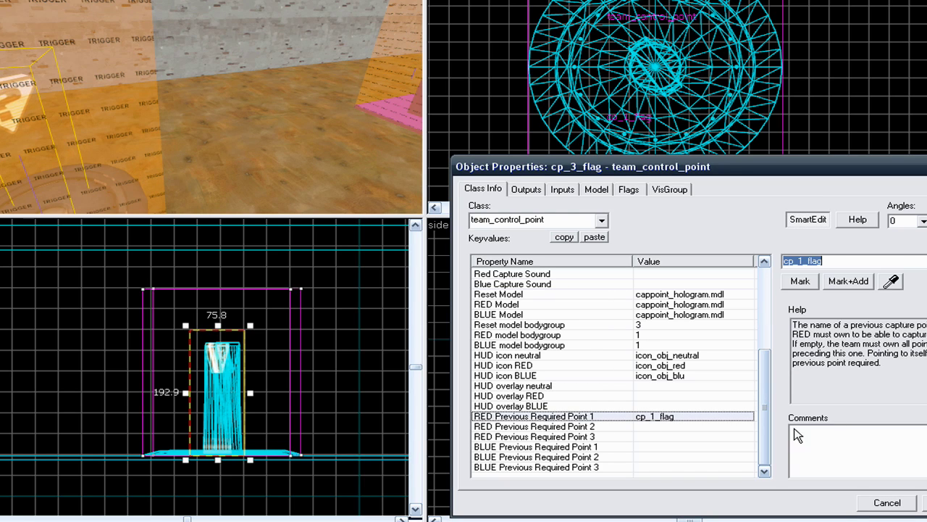
pyautogui.click(674, 428)
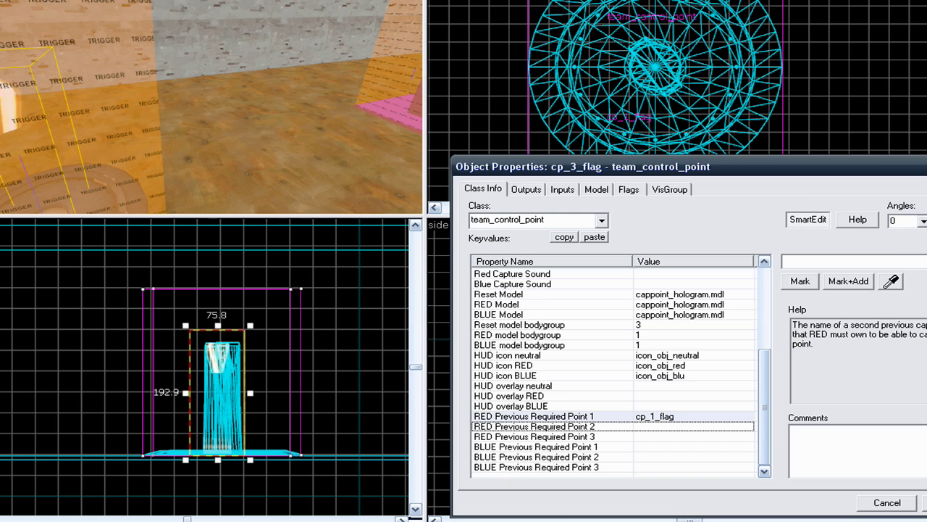
pyautogui.click(924, 262)
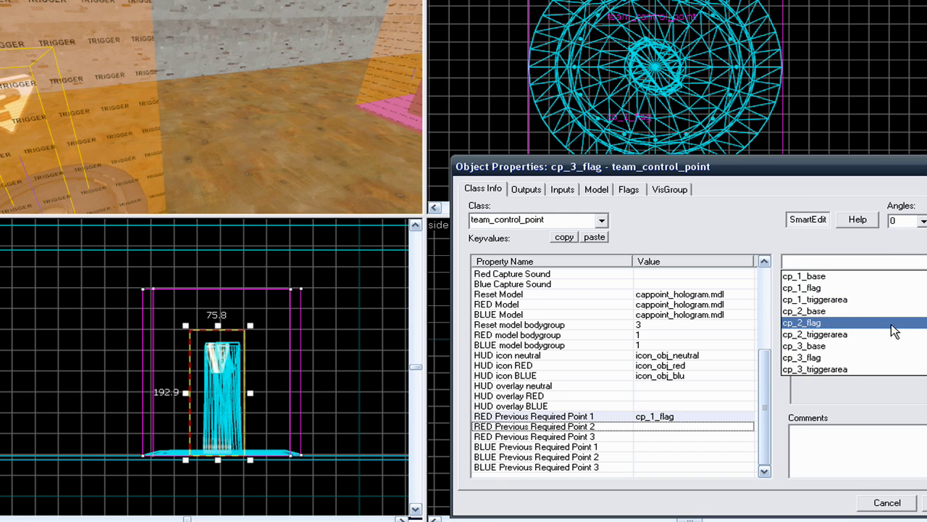
pyautogui.click(859, 323)
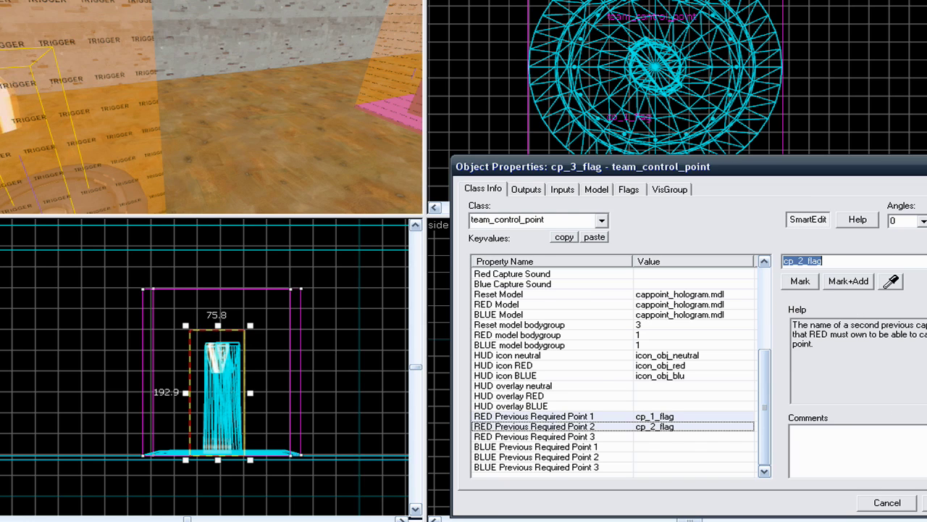
pyautogui.click(925, 503)
pyautogui.click(899, 504)
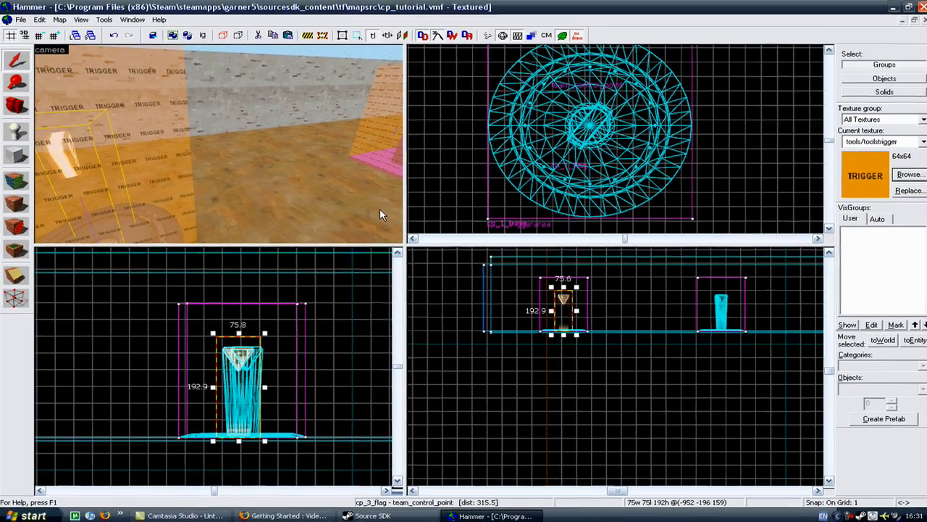
# Step: Examine the route from the blue-end control point to the middle point in the 3D camera view
pyautogui.press('z')
pyautogui.press('s')
pyautogui.press('w')
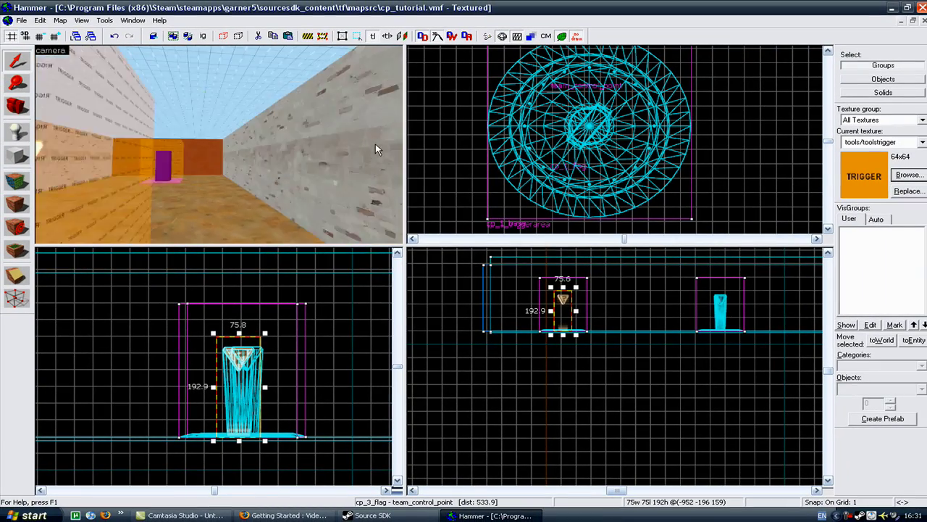
pyautogui.press('s')
pyautogui.press('w')
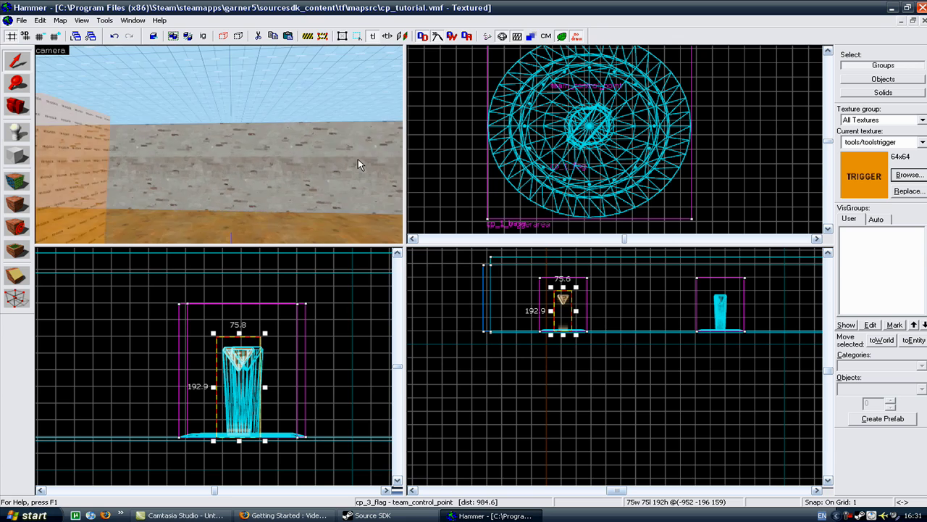
pyautogui.press('s')
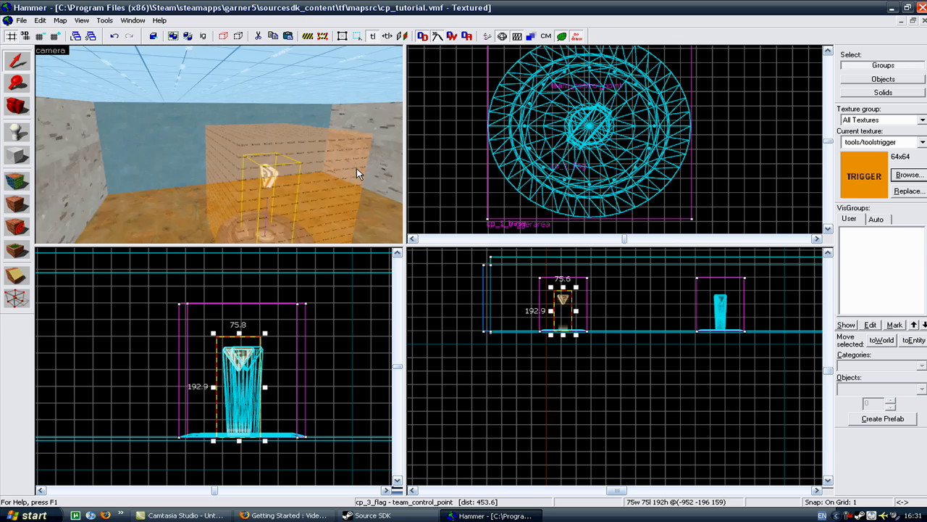
pyautogui.press('w')
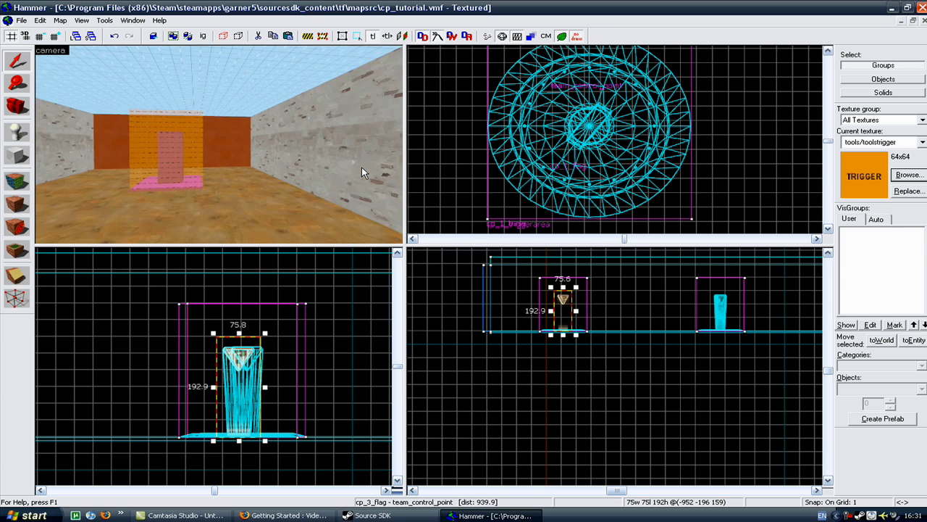
pyautogui.press('w')
pyautogui.press('w')
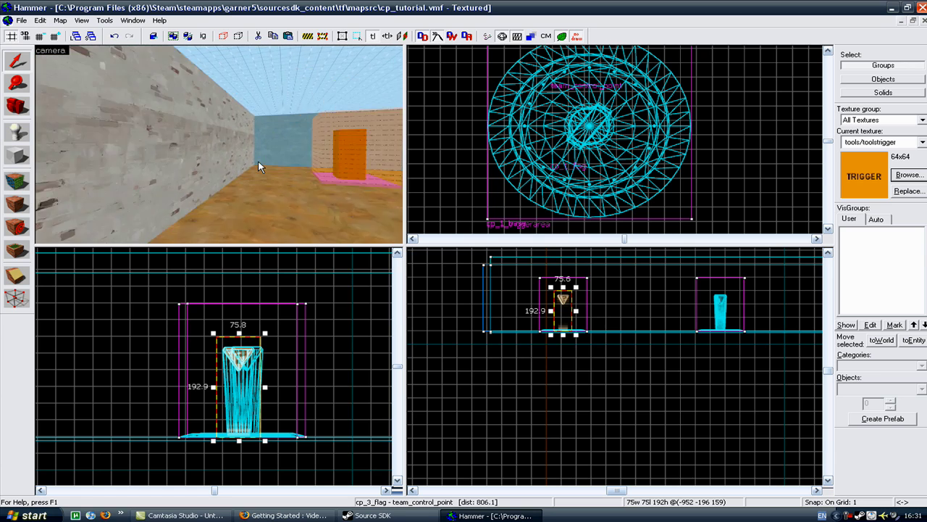
pyautogui.press('s')
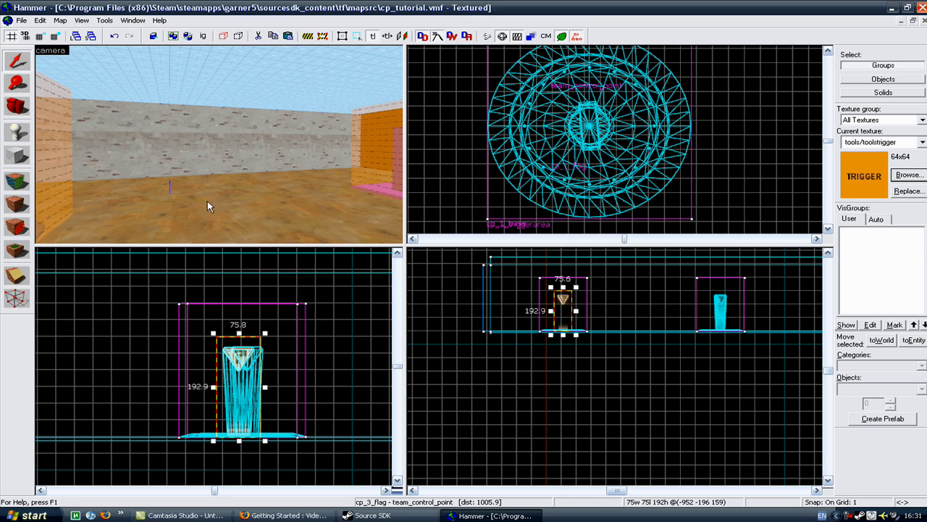
# Step: Examine the red-end control point and the middle point in the 3D camera view, turning between the two
pyautogui.press('Right')
pyautogui.press('Right')
pyautogui.press('Right')
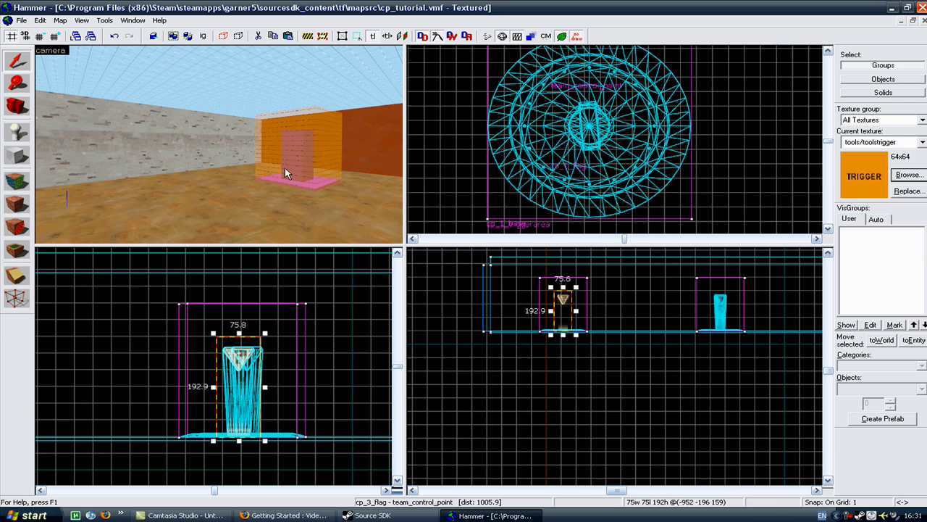
pyautogui.press('Right')
pyautogui.press('Right')
pyautogui.press('Right')
pyautogui.press('w')
pyautogui.press('w')
pyautogui.press('Left')
pyautogui.press('Right')
pyautogui.press('Right')
pyautogui.press('Right')
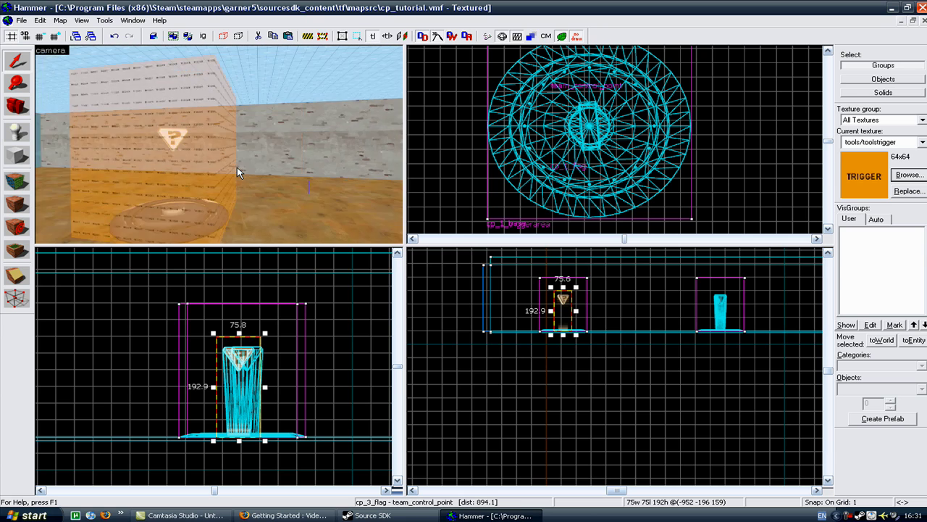
pyautogui.press('Left')
pyautogui.press('Left')
pyautogui.press('Left')
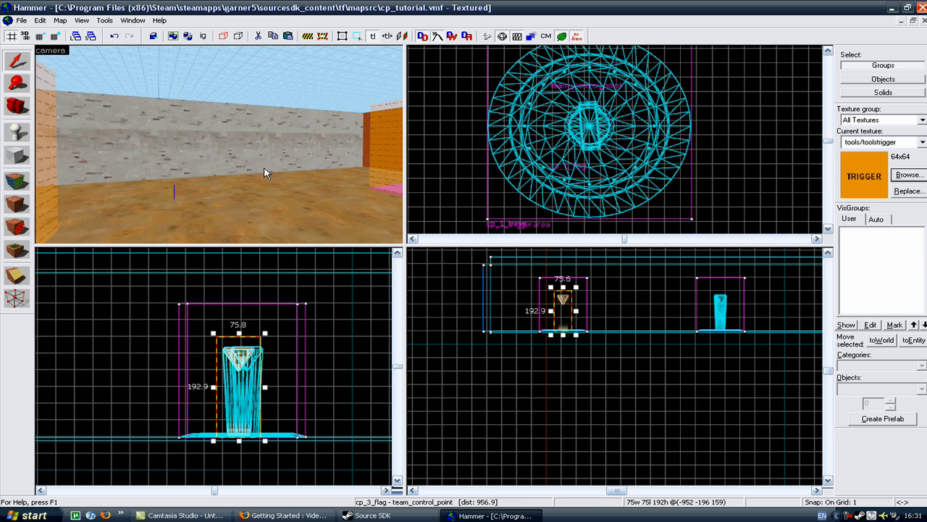
# Step: Compare the positions of the middle and blue-end control points with the red-end point in the 3D camera view
pyautogui.moveTo(222, 195); pyautogui.dragTo(338, 185)
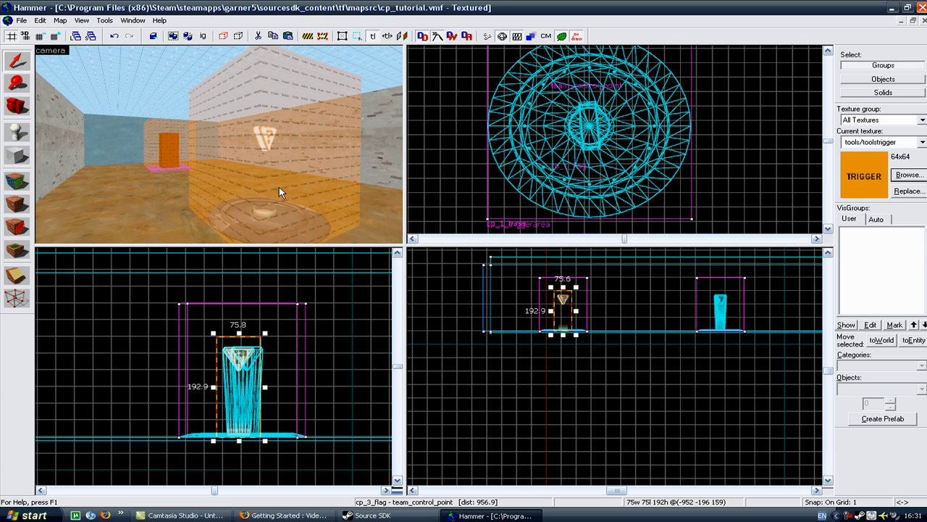
pyautogui.press('Right')
pyautogui.press('w')
pyautogui.press('s')
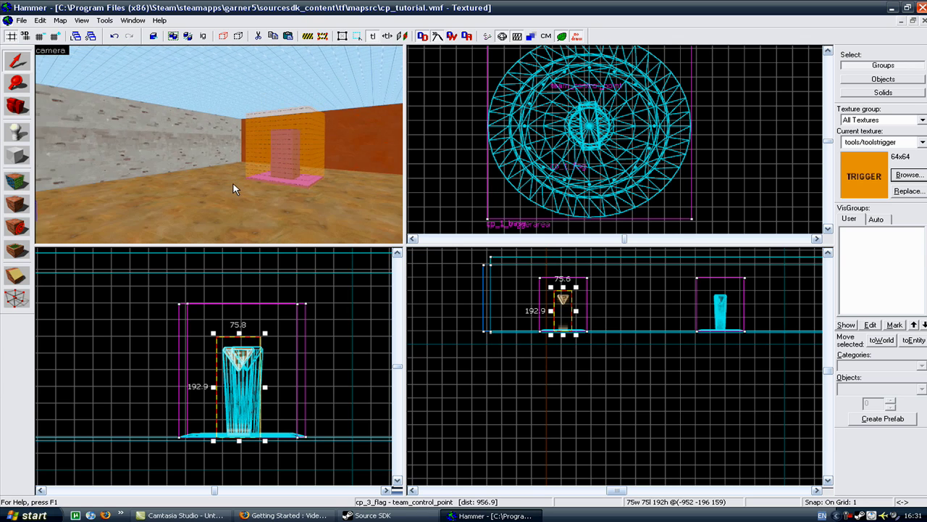
pyautogui.press('Right')
pyautogui.press('Left')
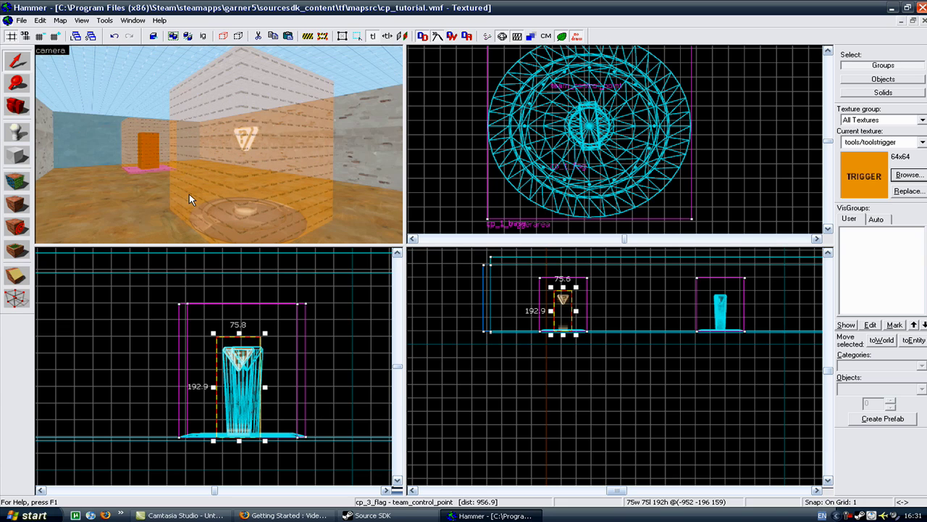
pyautogui.press('Left')
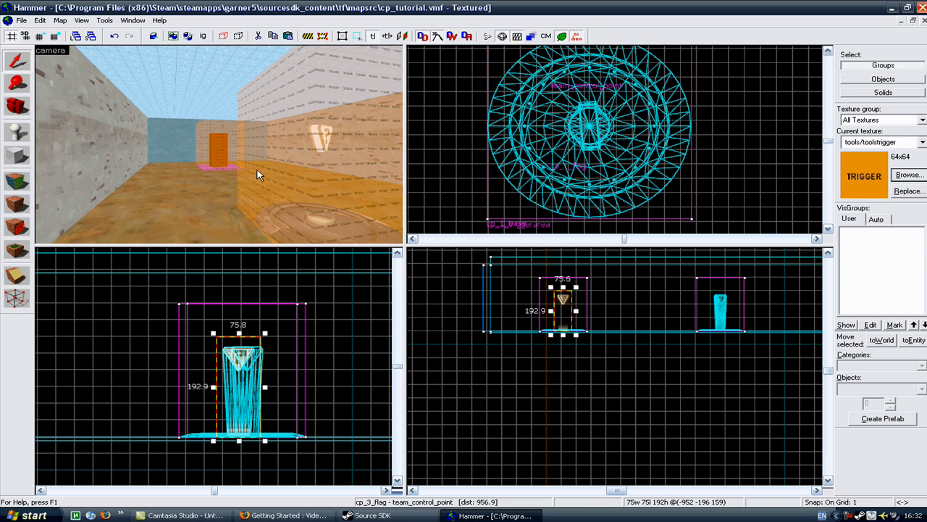
pyautogui.press('z')
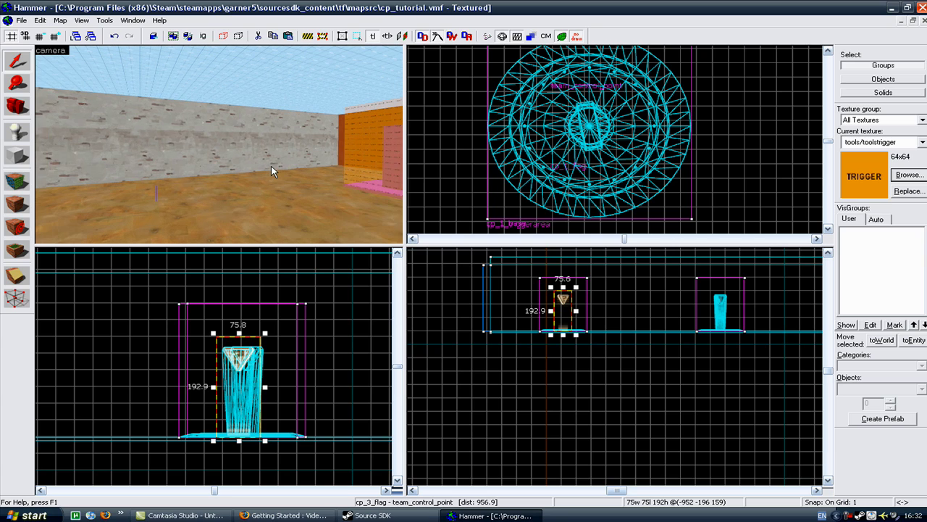
pyautogui.press('Right')
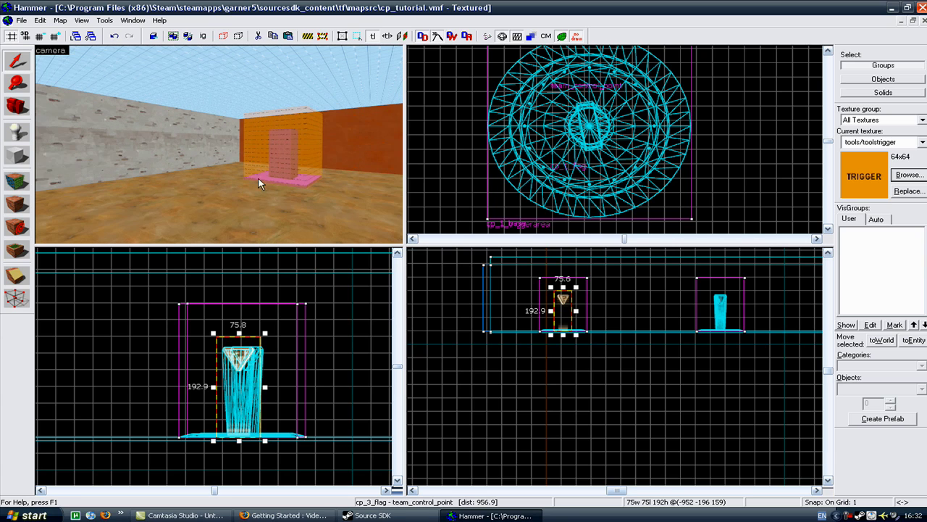
pyautogui.press('Left')
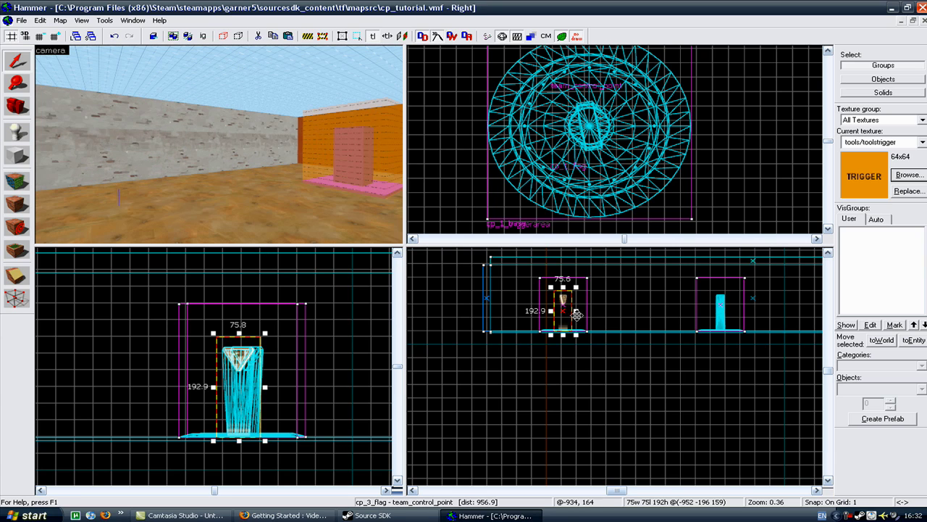
pyautogui.rightClick(850, 514)
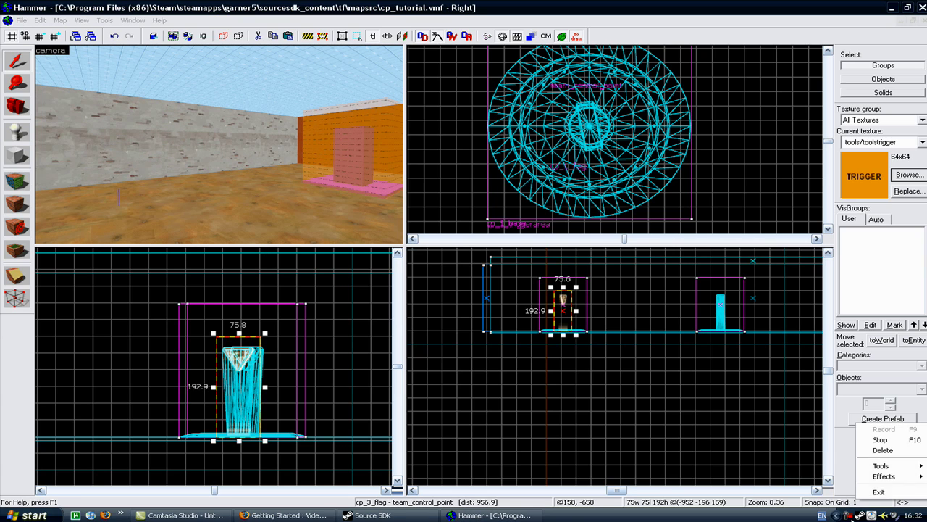